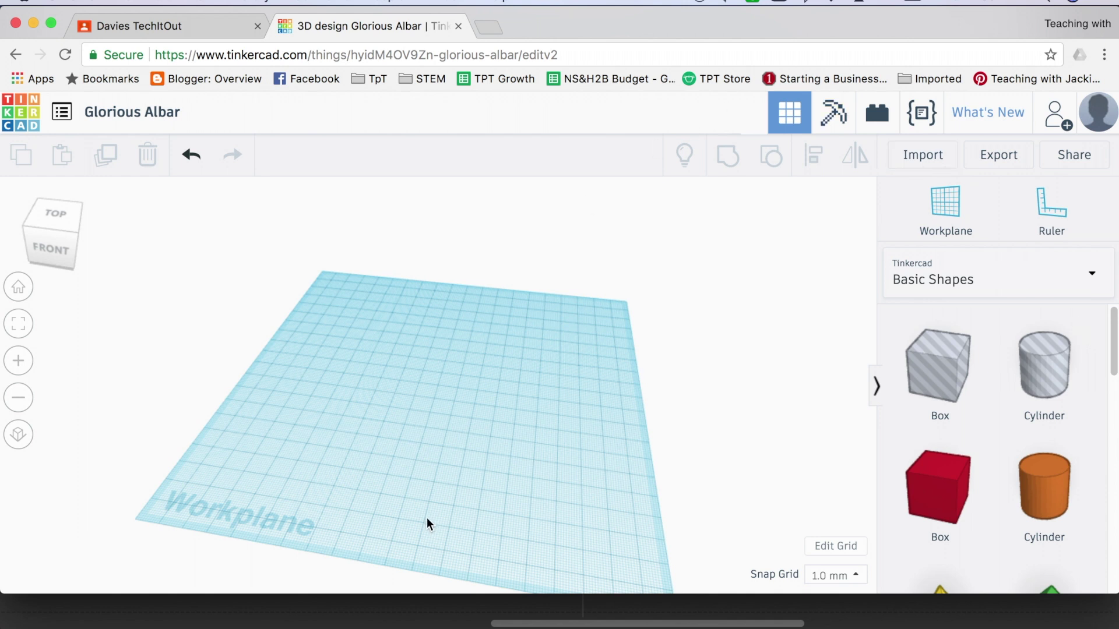
pyautogui.scroll(-1, 976, 481)
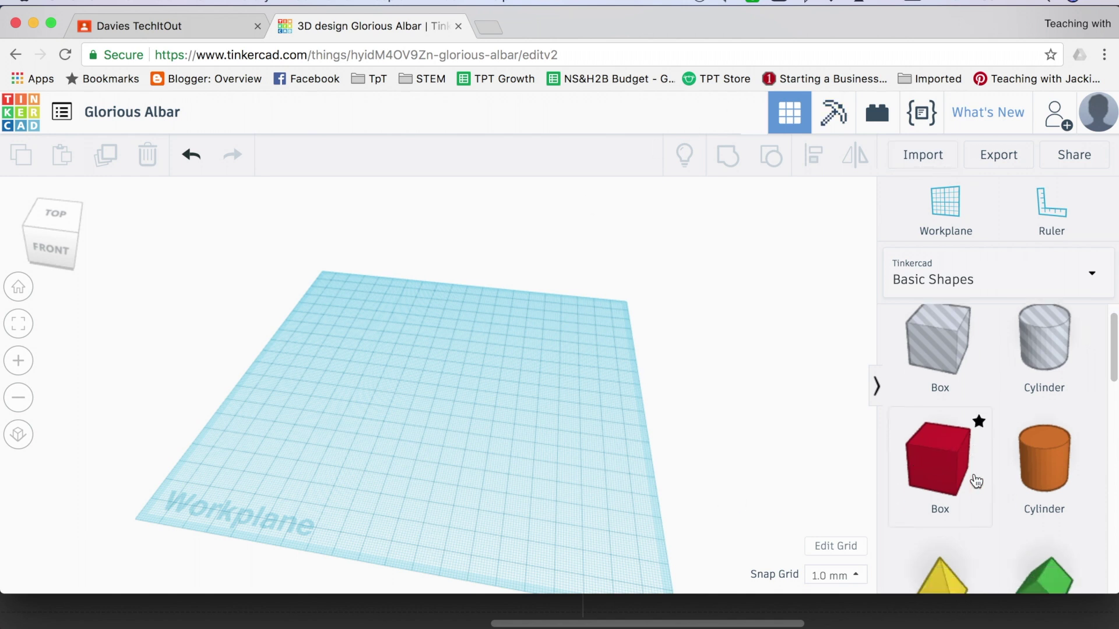
pyautogui.scroll(-2, 976, 480)
pyautogui.scroll(-3, 976, 480)
pyautogui.scroll(-4, 976, 482)
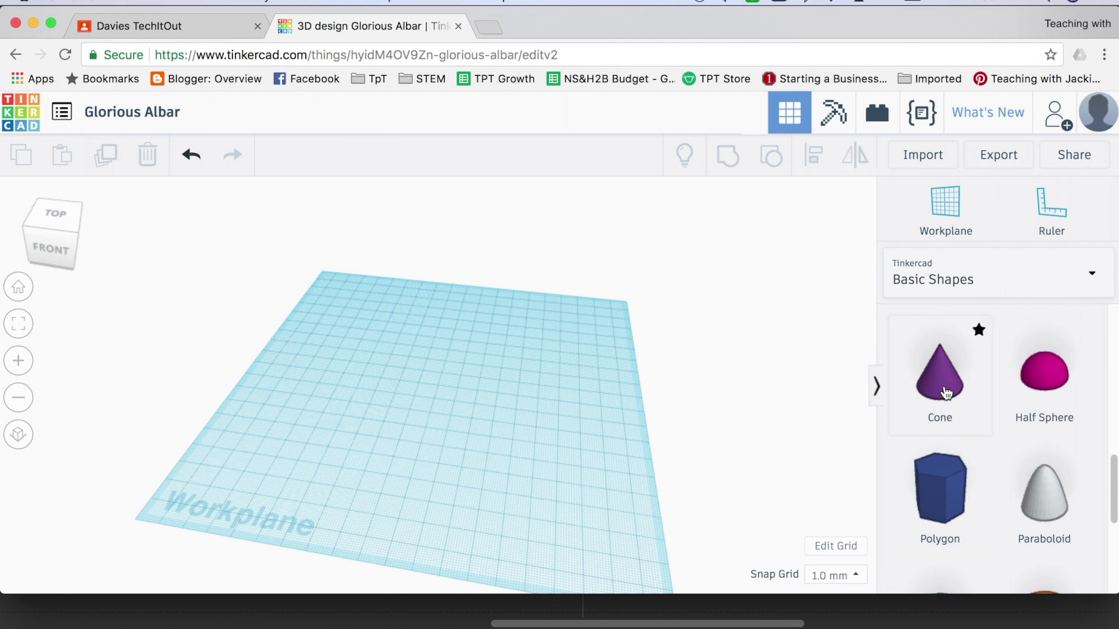
# Step: Drop a cone on the workplane and rotate it 180° so its point faces down
pyautogui.moveTo(945, 393); pyautogui.dragTo(407, 375)
pyautogui.moveTo(407, 319)
pyautogui.mouseDown()
pyautogui.moveTo(454, 422)
pyautogui.moveTo(413, 439)
pyautogui.mouseUp()
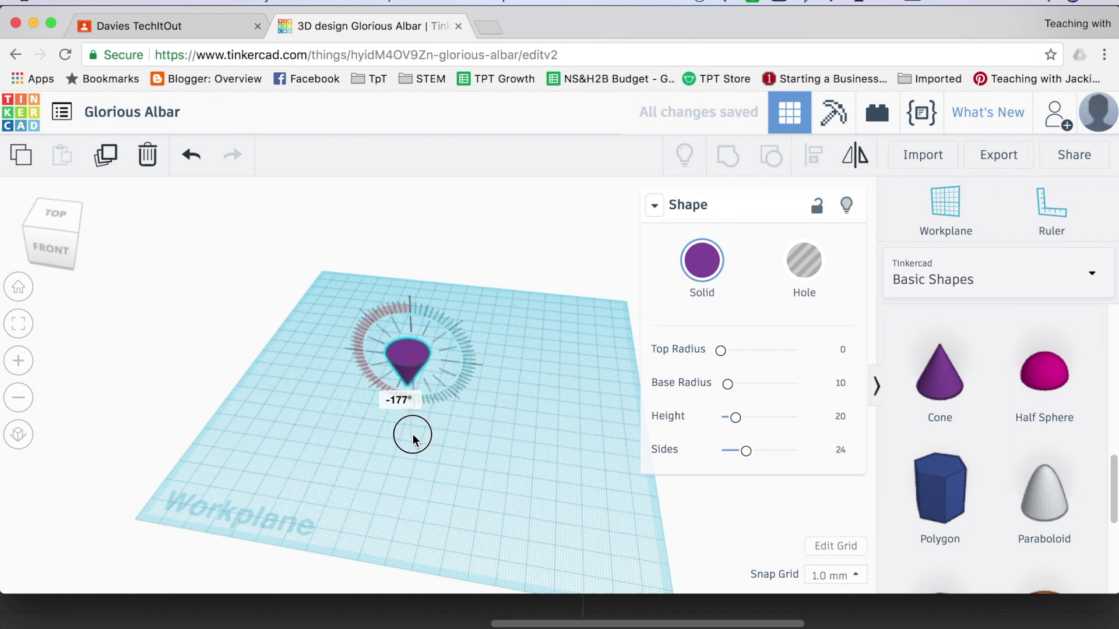
pyautogui.moveTo(413, 440); pyautogui.dragTo(397, 437)
pyautogui.scroll(5, 402, 455)
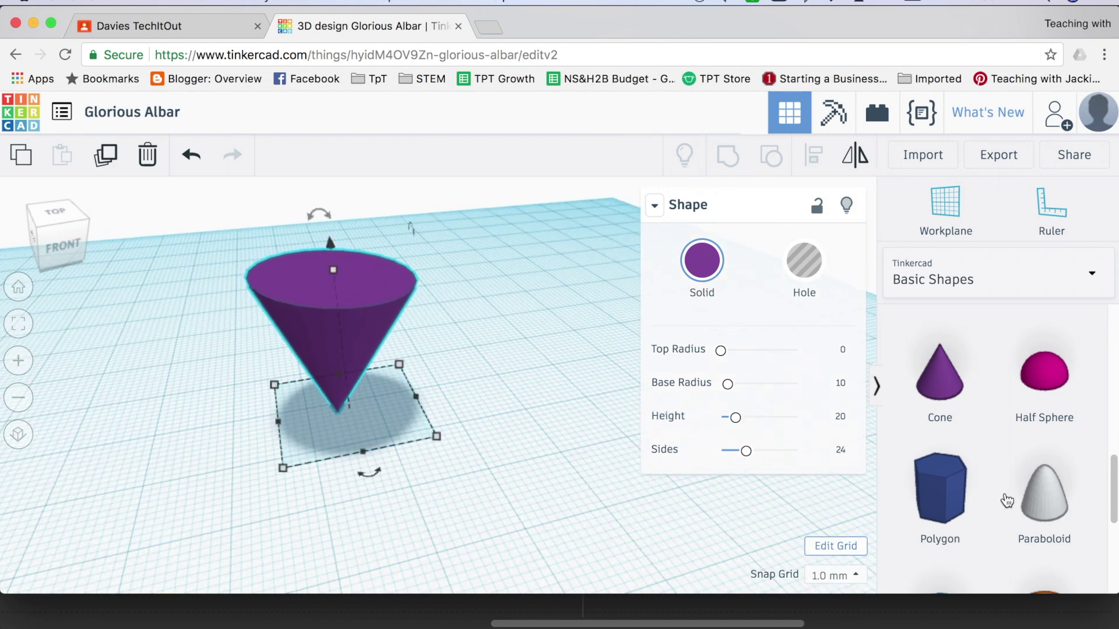
pyautogui.click(19, 400)
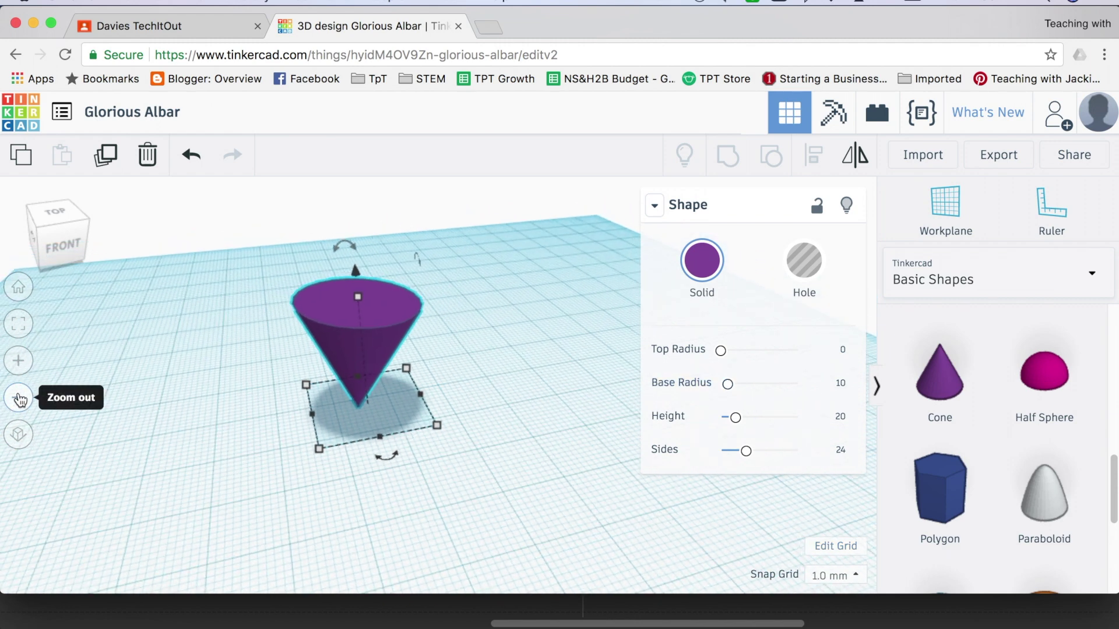
pyautogui.scroll(2, 944, 402)
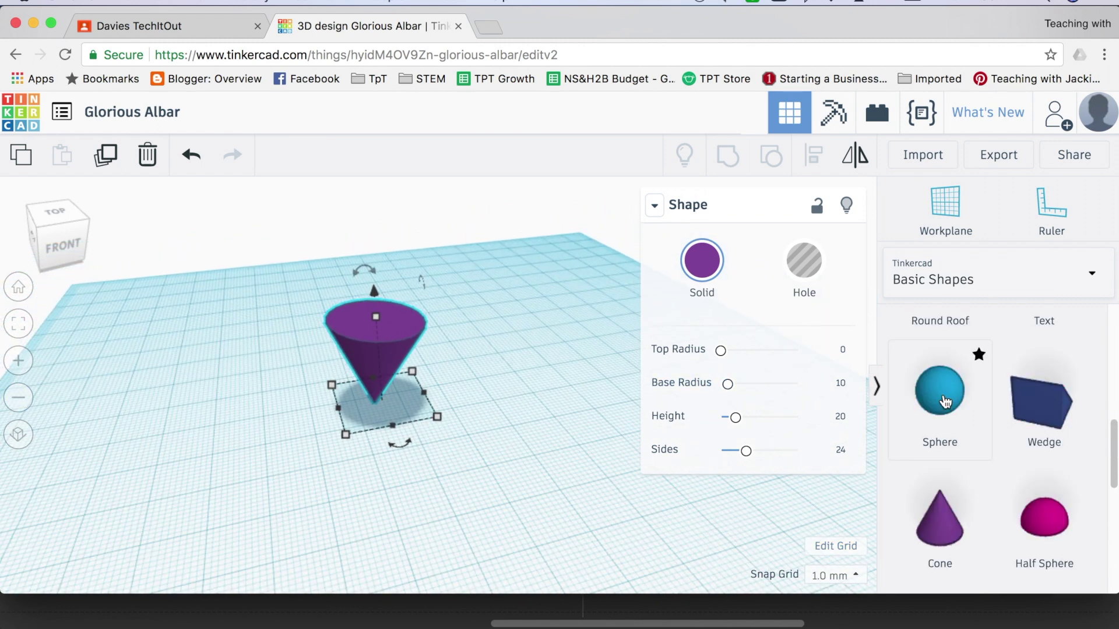
# Step: Add a 28 mm sphere, lift it, and set it over the upside-down cone
pyautogui.click(945, 400)
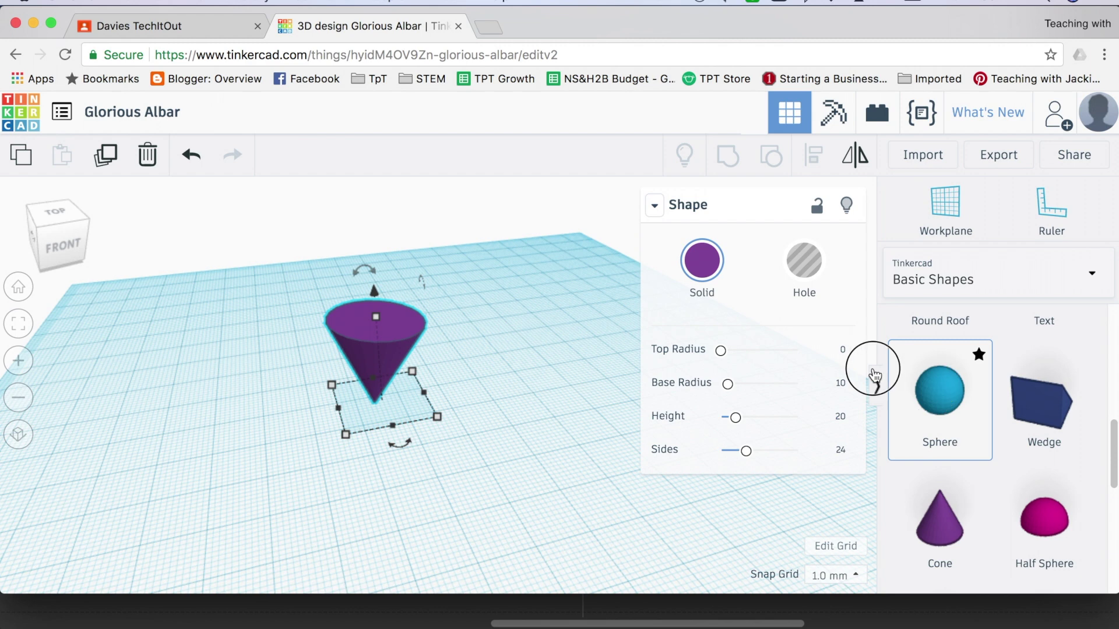
pyautogui.click(497, 335)
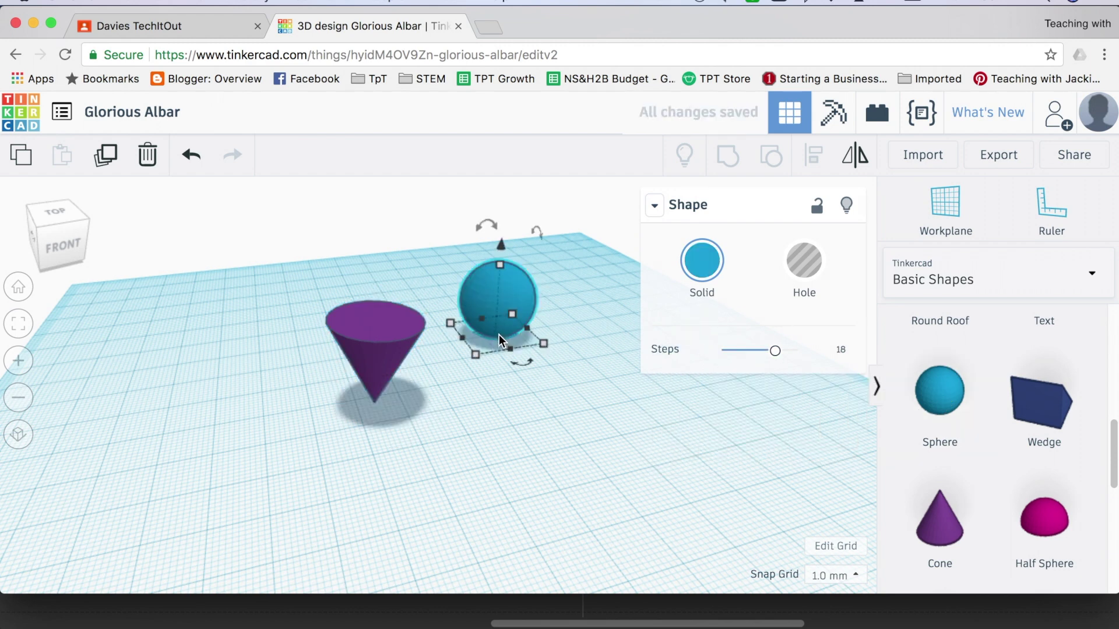
pyautogui.moveTo(476, 355); pyautogui.dragTo(467, 379)
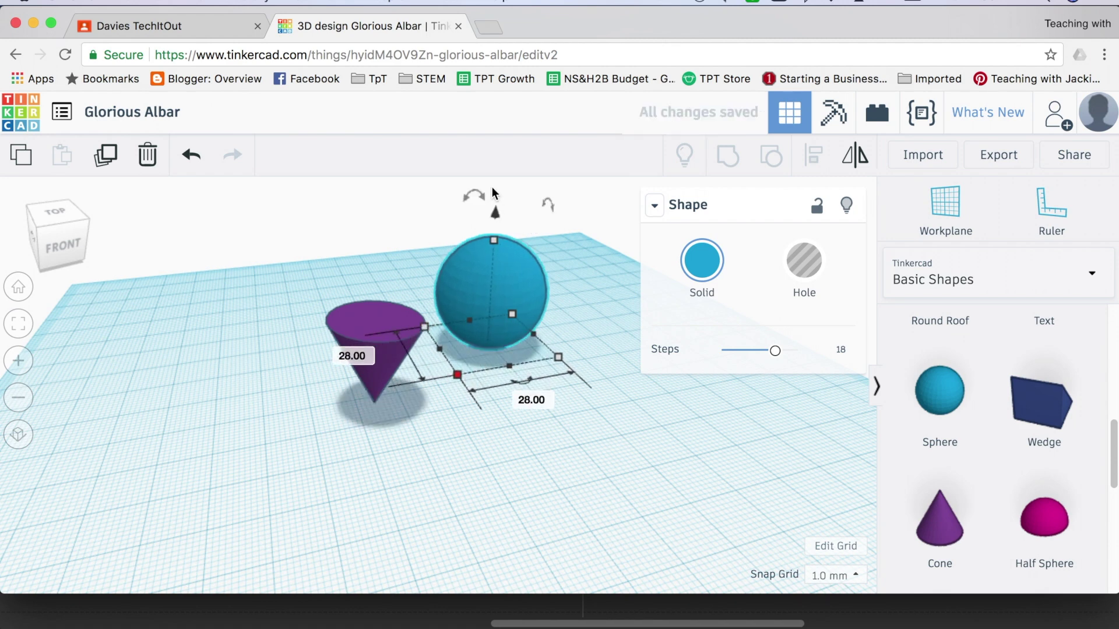
pyautogui.moveTo(498, 210); pyautogui.dragTo(495, 144)
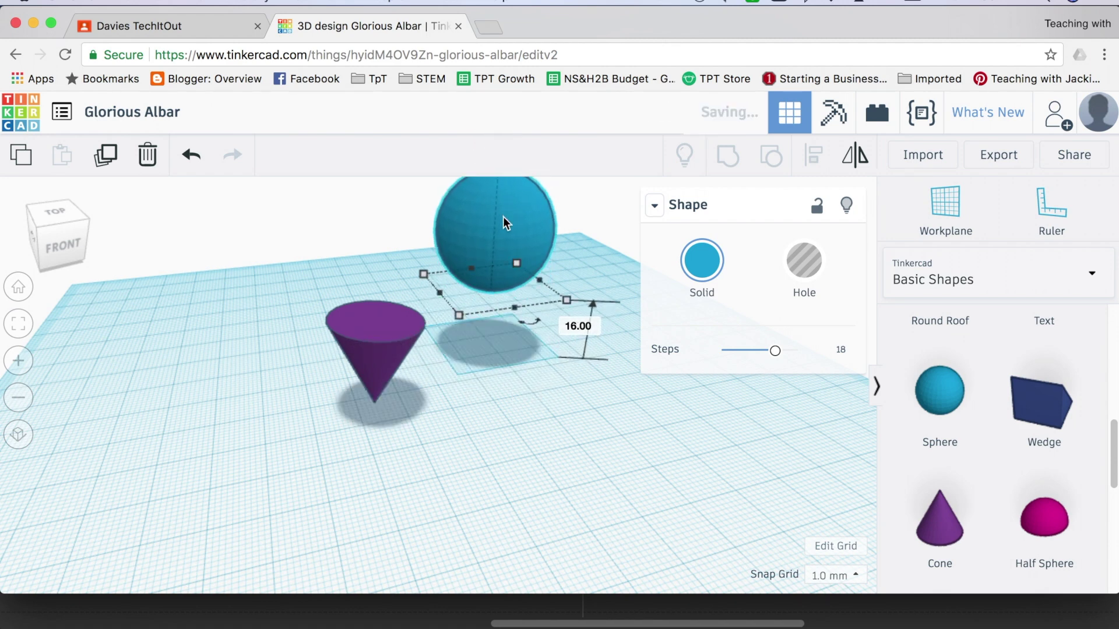
pyautogui.moveTo(505, 219); pyautogui.dragTo(372, 273)
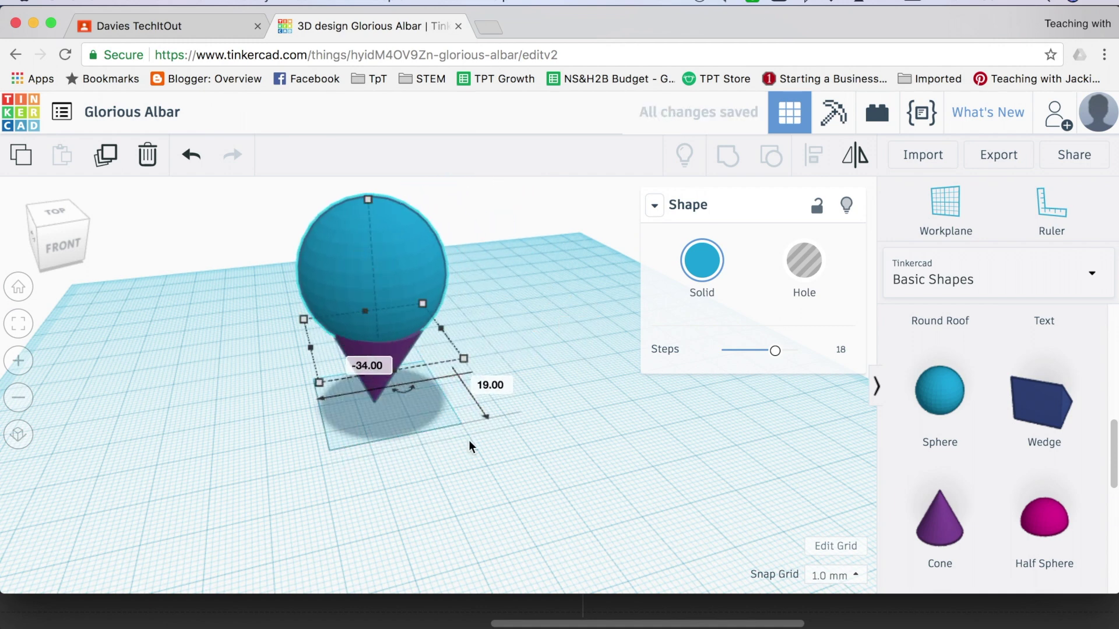
pyautogui.click(19, 398)
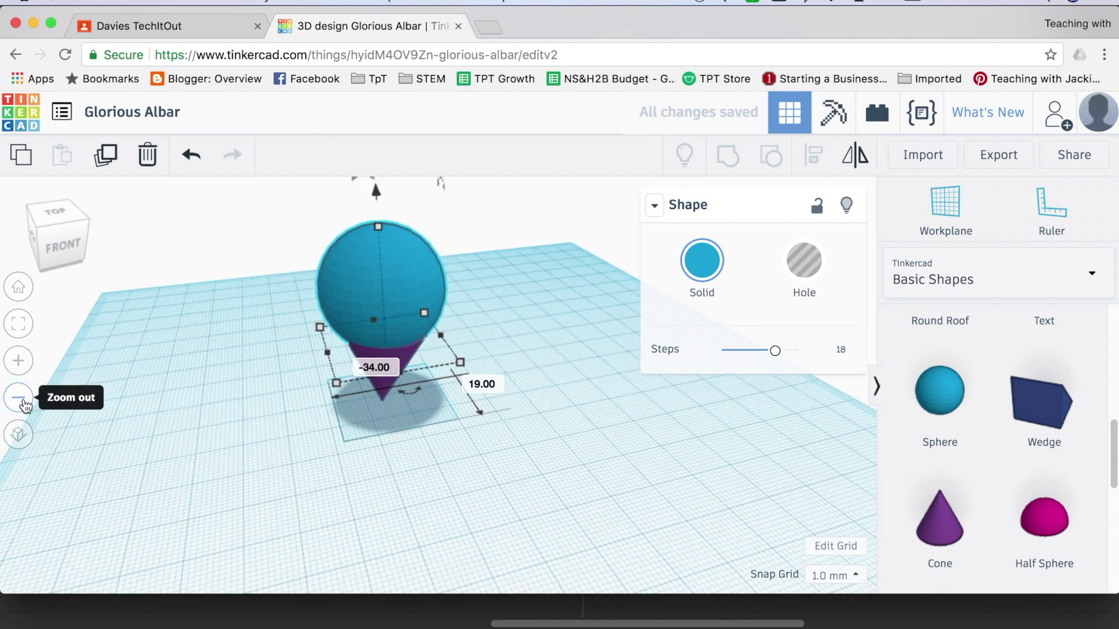
pyautogui.click(33, 402)
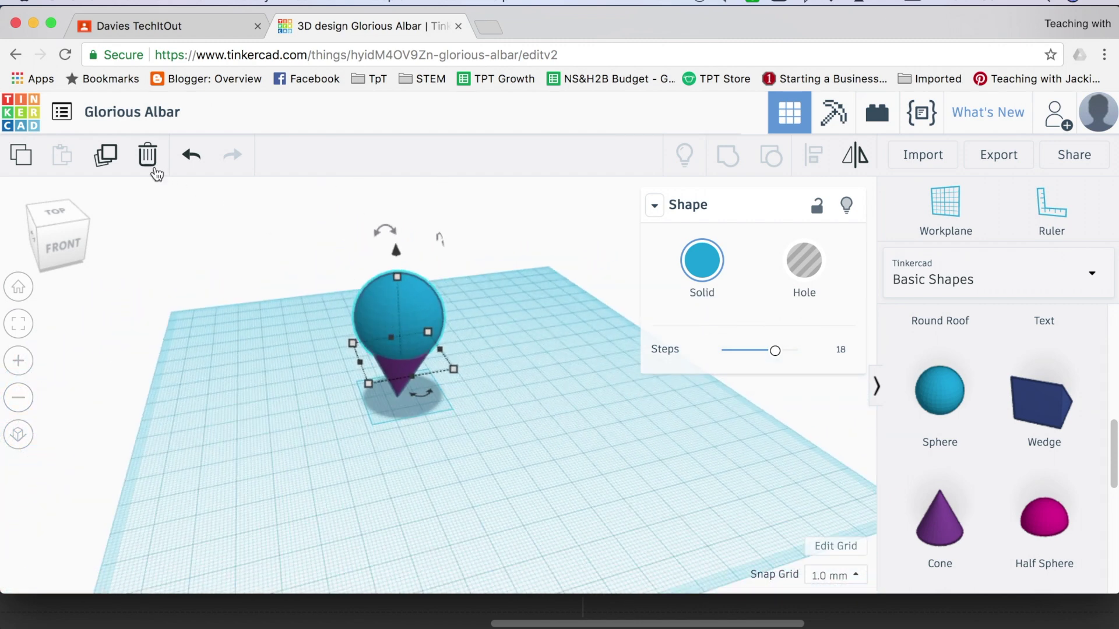
# Step: Duplicate the scoop sphere and raise the copy above the first scoop
pyautogui.click(106, 155)
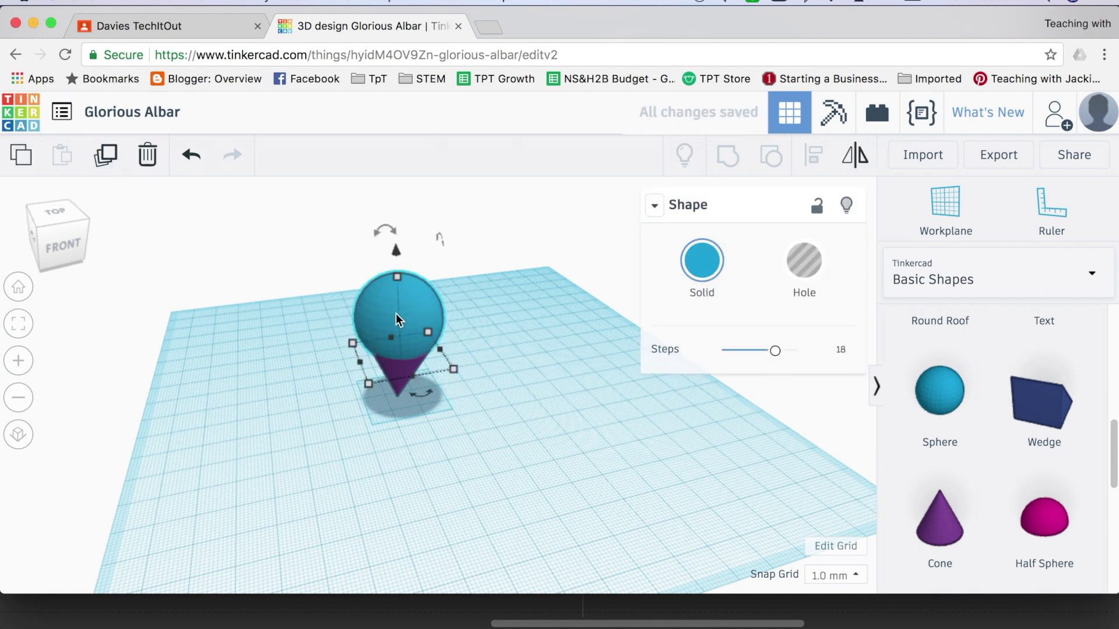
pyautogui.moveTo(397, 249); pyautogui.dragTo(392, 180)
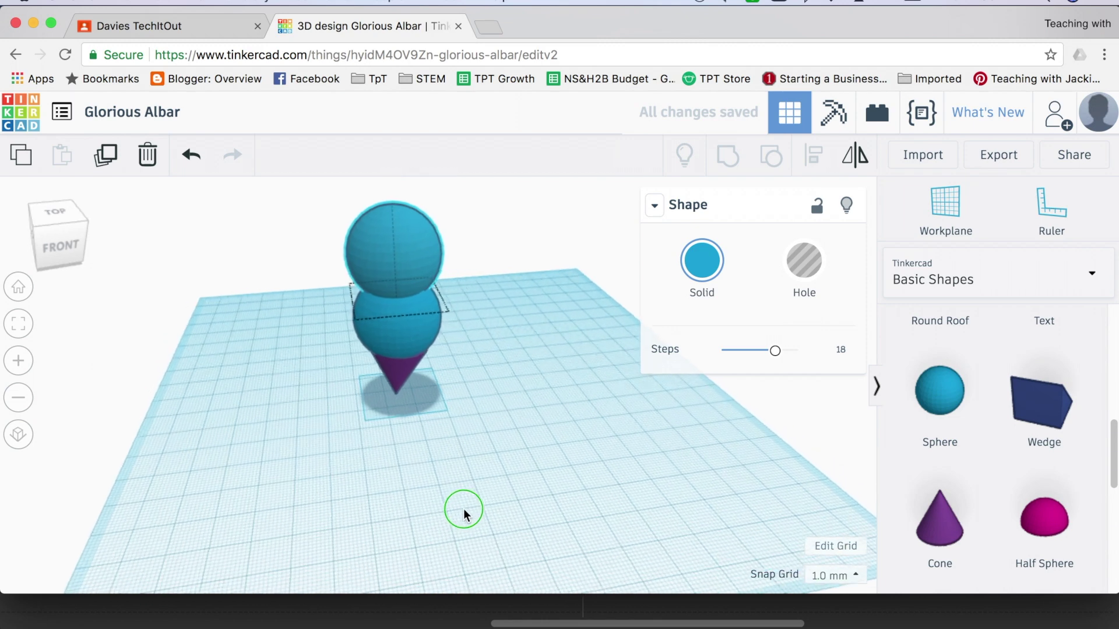
pyautogui.moveTo(493, 511); pyautogui.dragTo(428, 414, button='right')
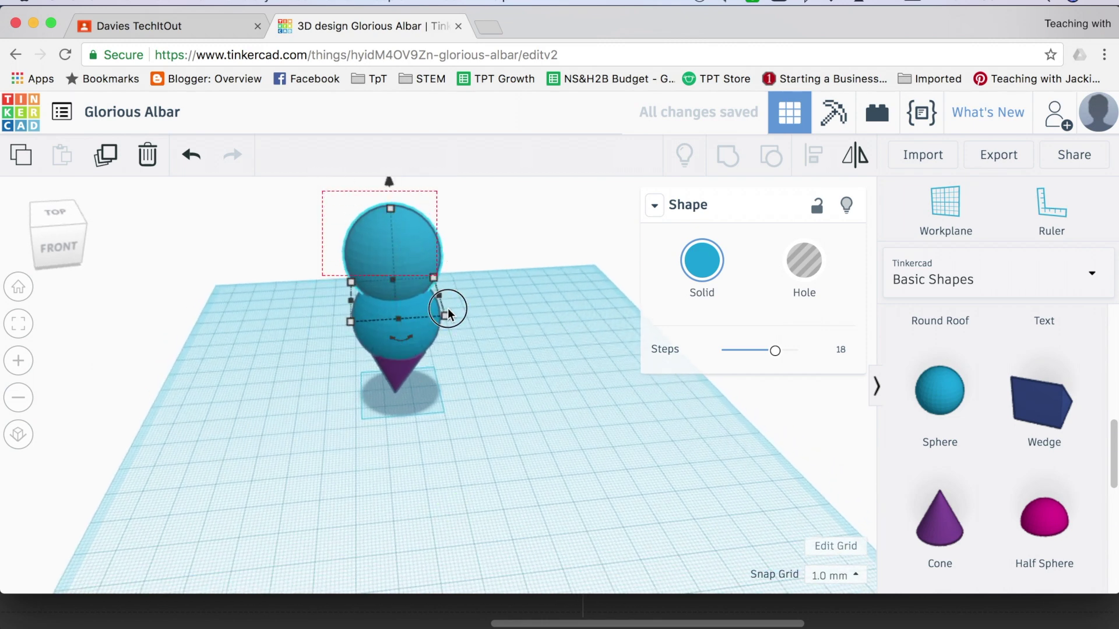
# Step: Select the cone and both spheres and centre-align them along one axis
pyautogui.moveTo(323, 192); pyautogui.dragTo(478, 441)
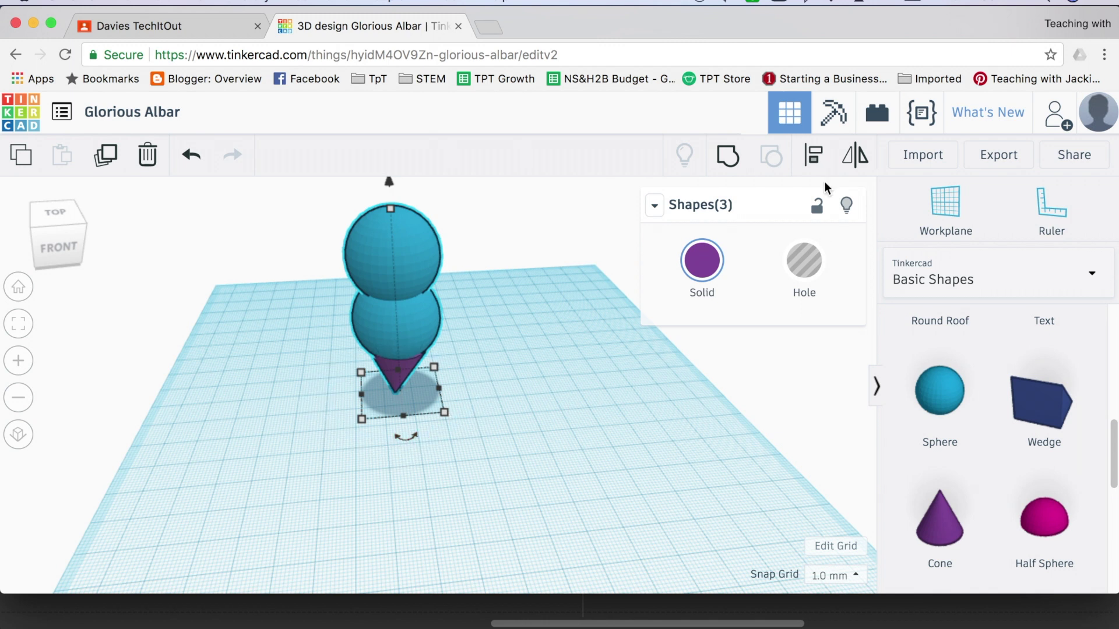
pyautogui.click(813, 154)
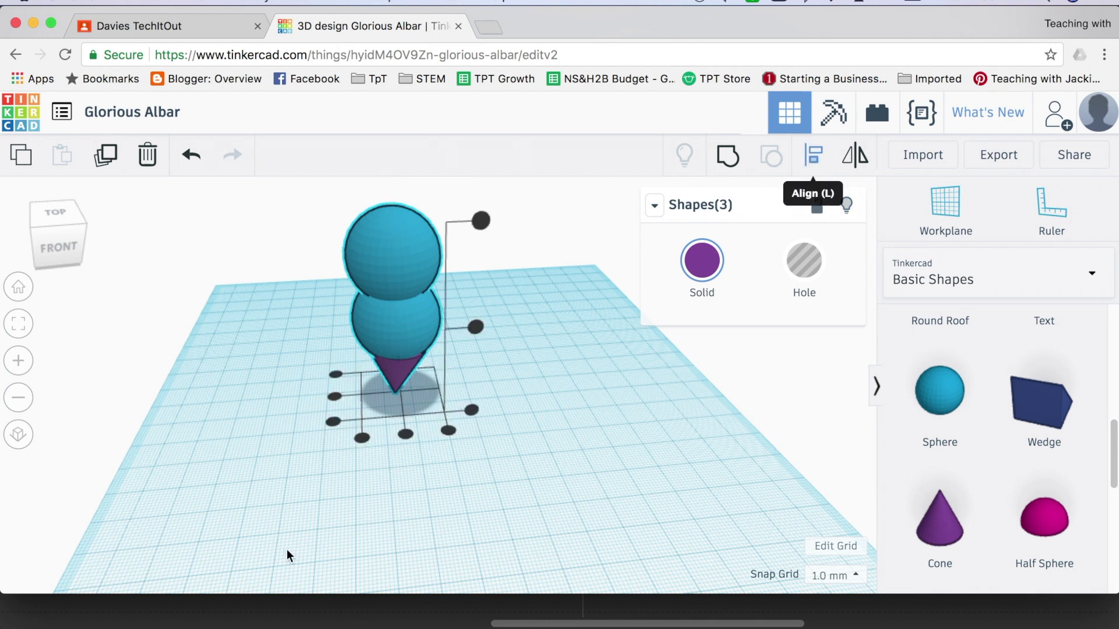
pyautogui.click(404, 435)
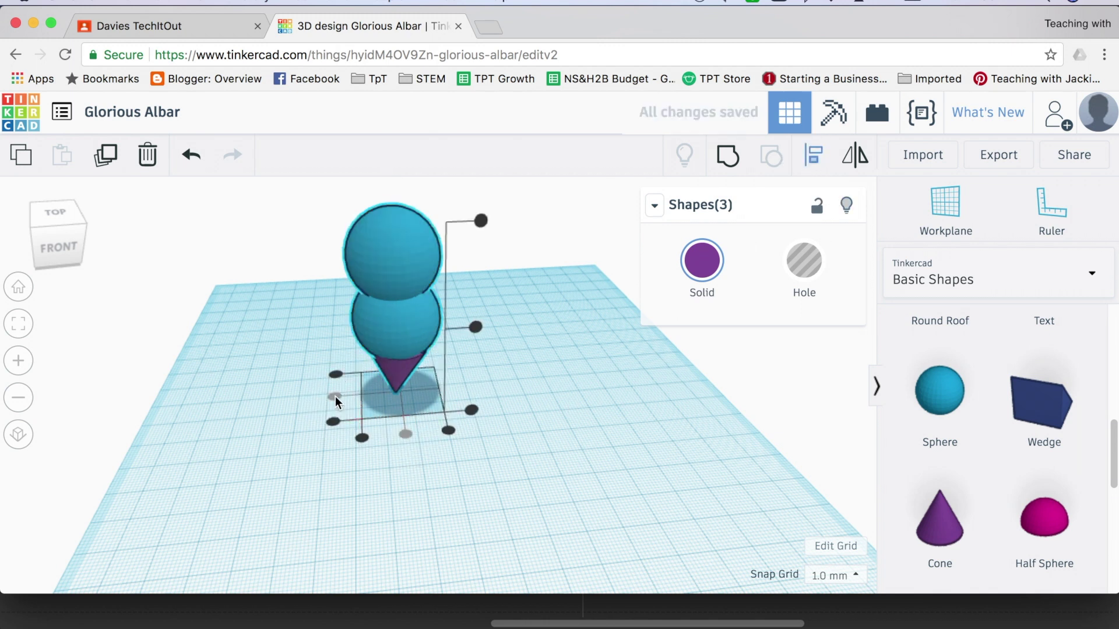
pyautogui.click(440, 477)
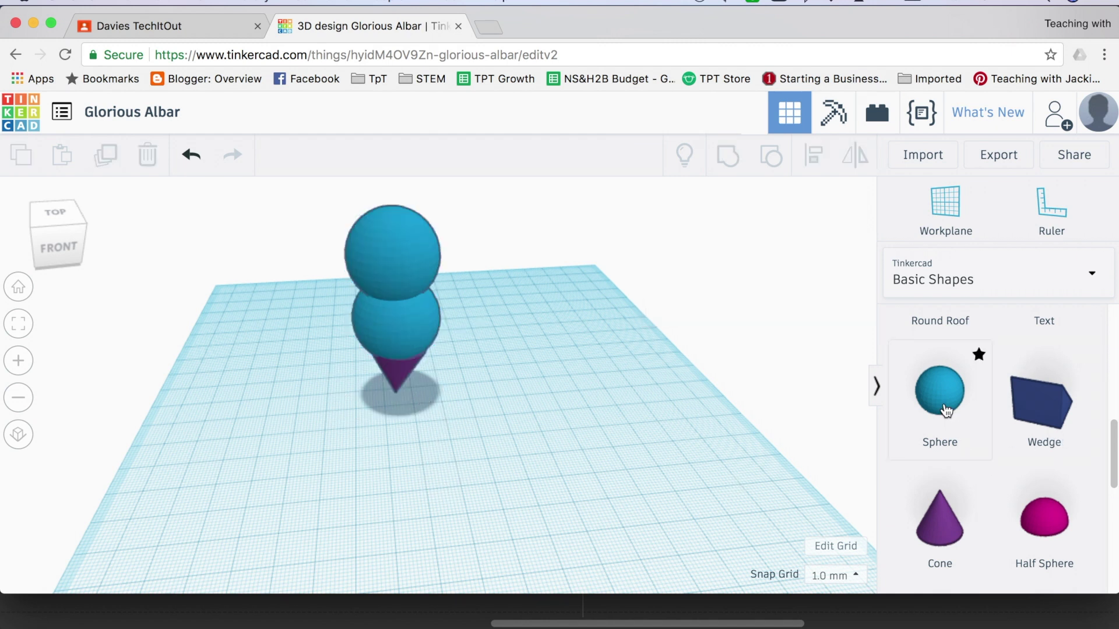
# Step: Add another sphere shrunk to 12 mm and place it atop the upper scoop
pyautogui.click(940, 402)
pyautogui.click(444, 415)
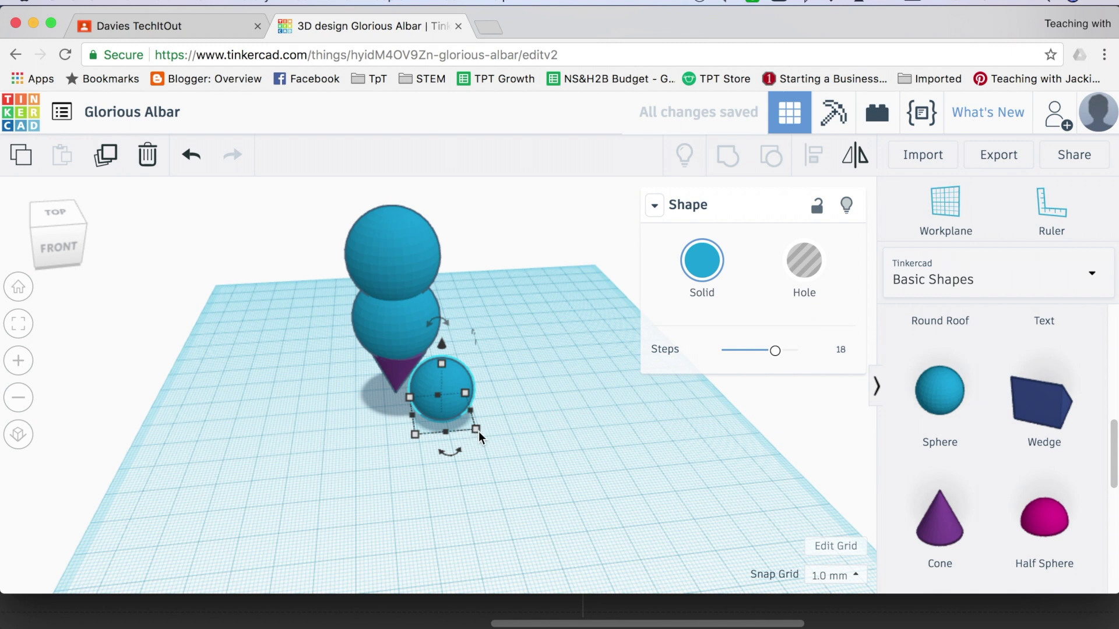
pyautogui.moveTo(479, 432)
pyautogui.mouseDown()
pyautogui.moveTo(438, 401)
pyautogui.moveTo(422, 167)
pyautogui.mouseUp()
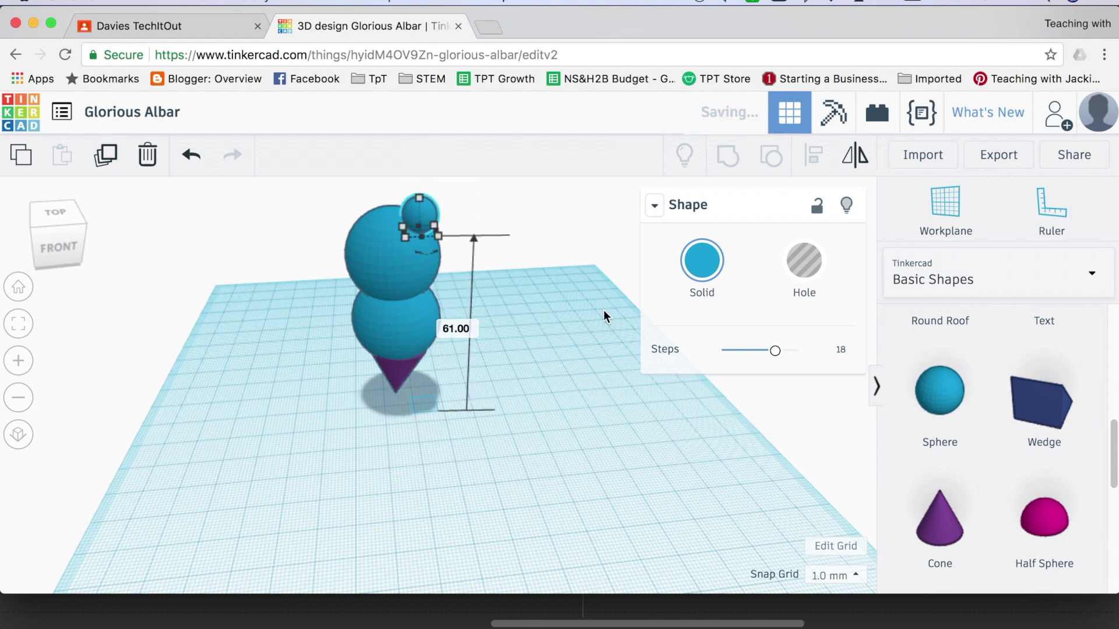
pyautogui.click(398, 386)
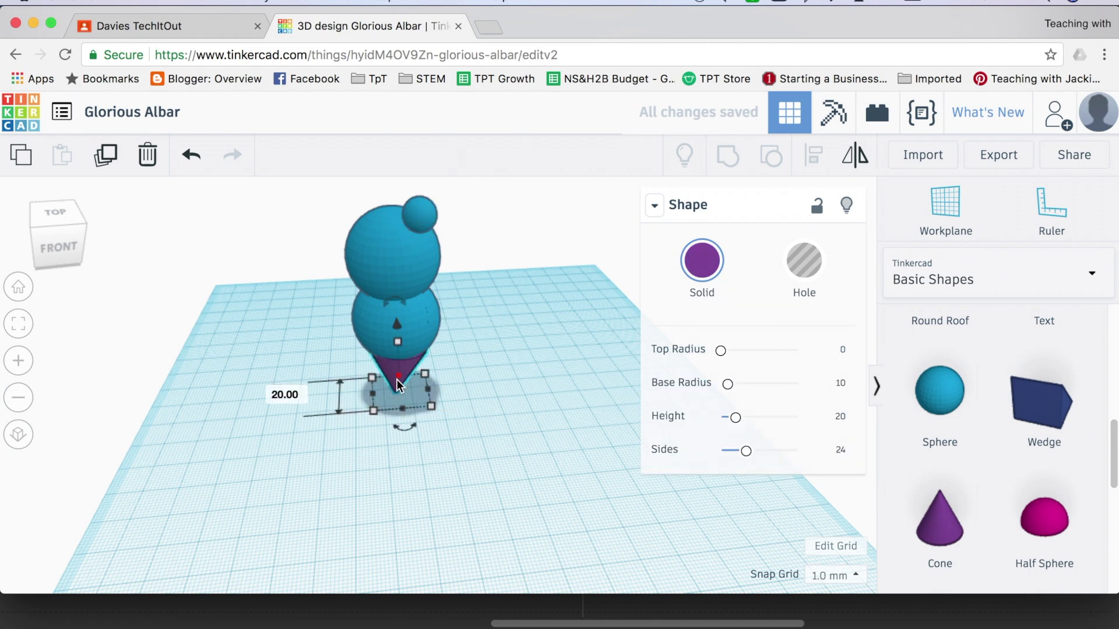
# Step: Colour the cone tan and the lower scoop pale green
pyautogui.click(702, 260)
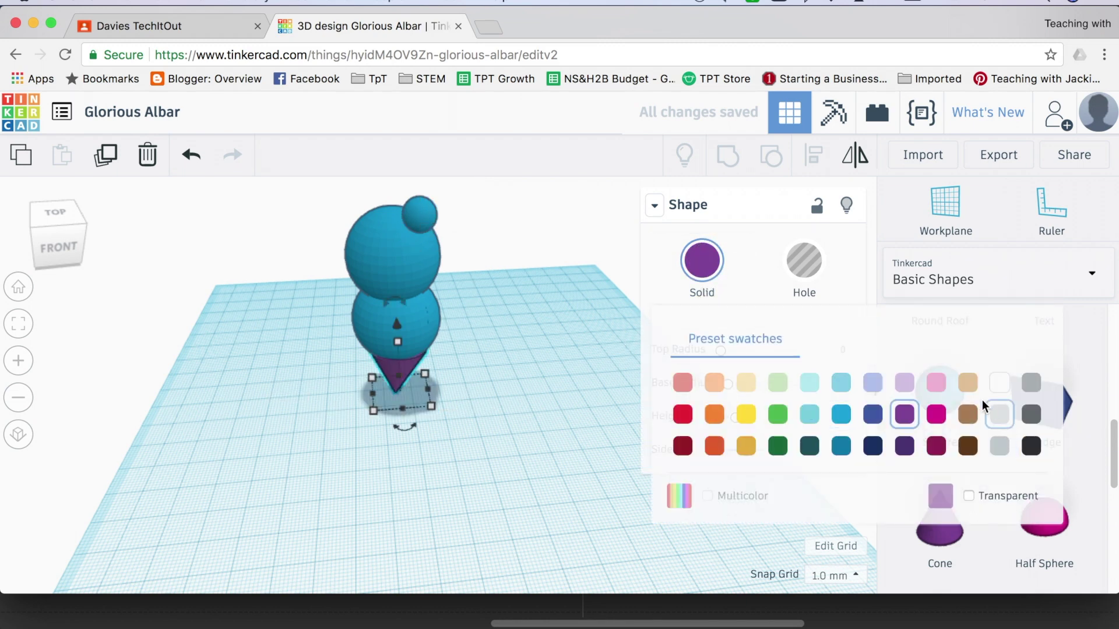
pyautogui.click(968, 382)
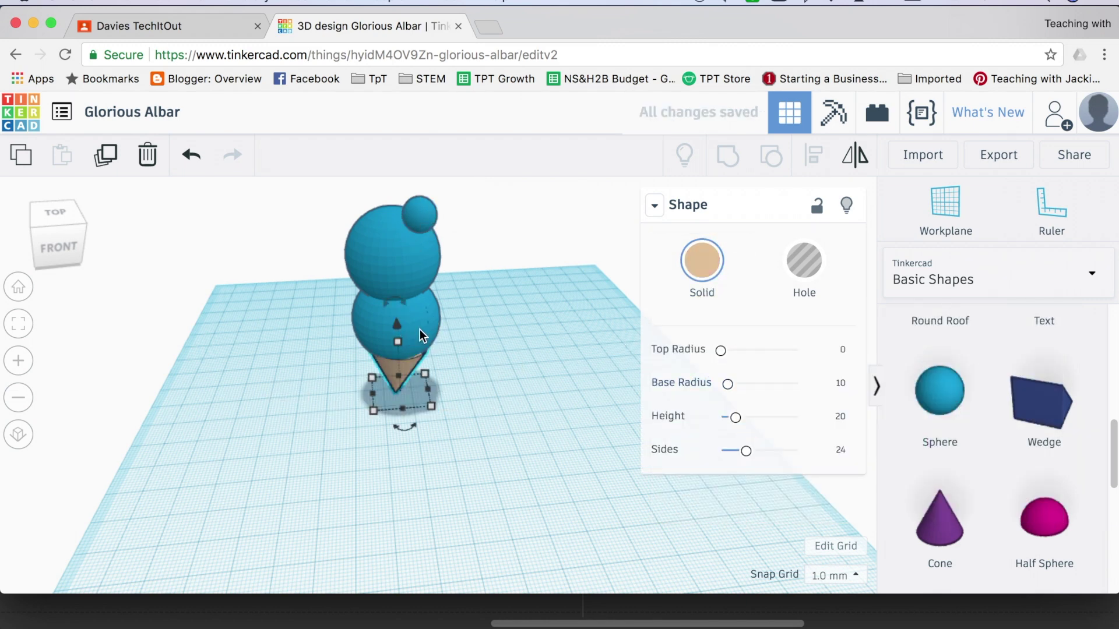
pyautogui.click(396, 339)
pyautogui.click(687, 275)
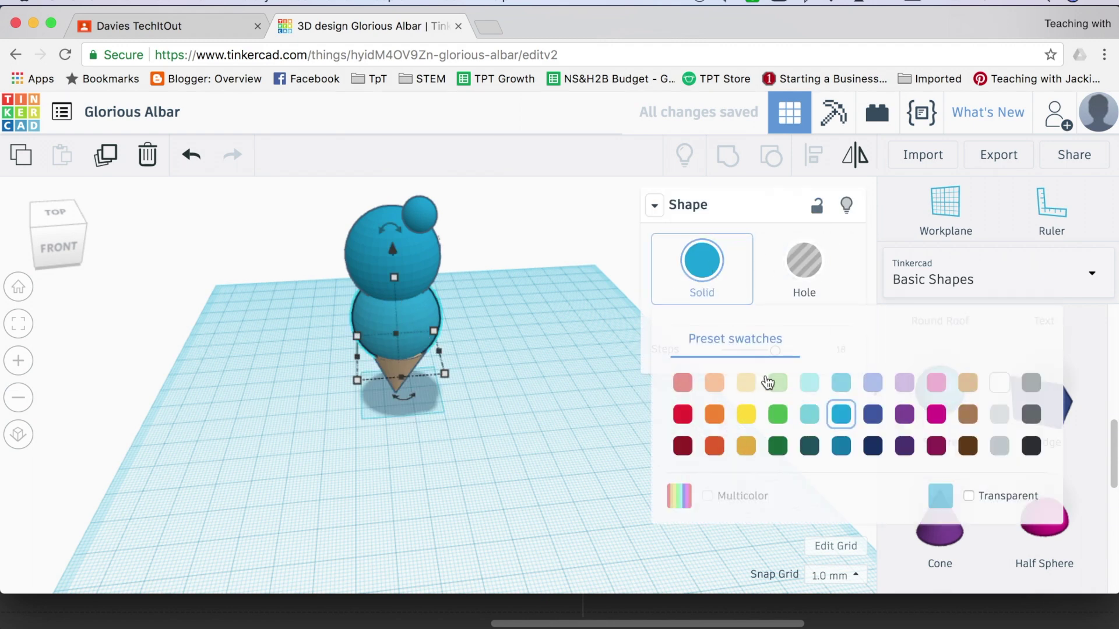
pyautogui.click(773, 387)
# Step: Make the upper scoop white and the small ball on top red
pyautogui.click(391, 271)
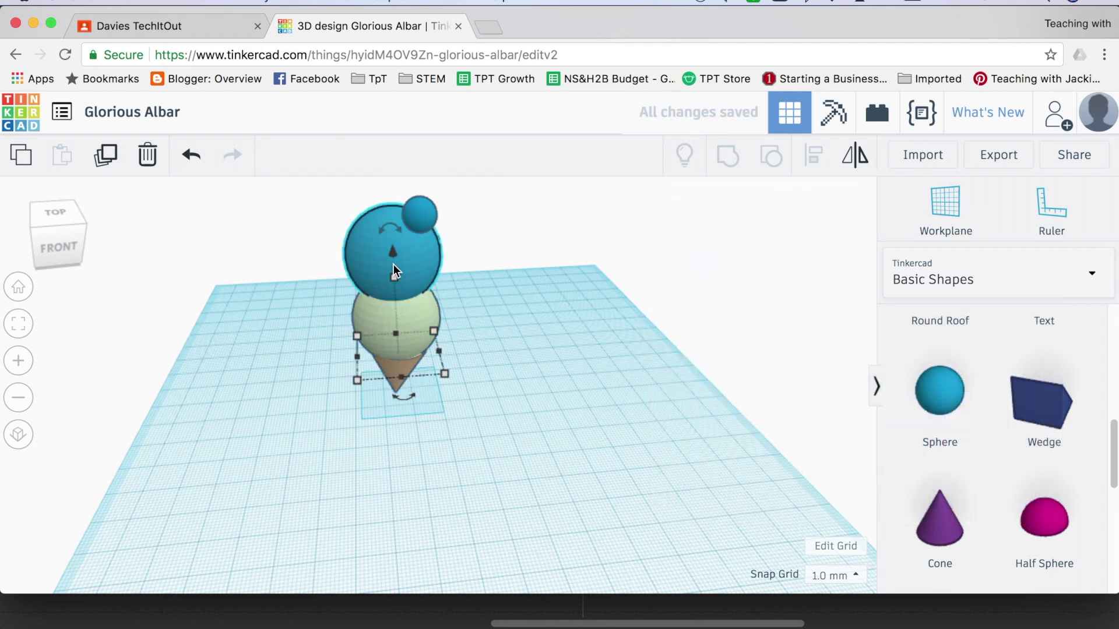
pyautogui.click(702, 265)
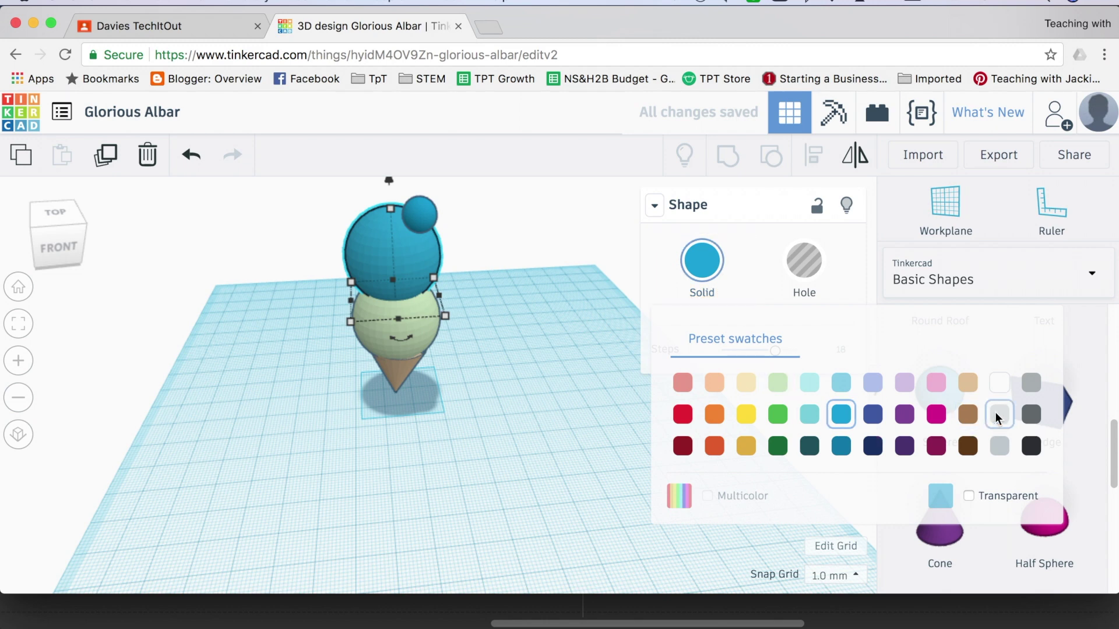
pyautogui.click(999, 382)
pyautogui.click(428, 221)
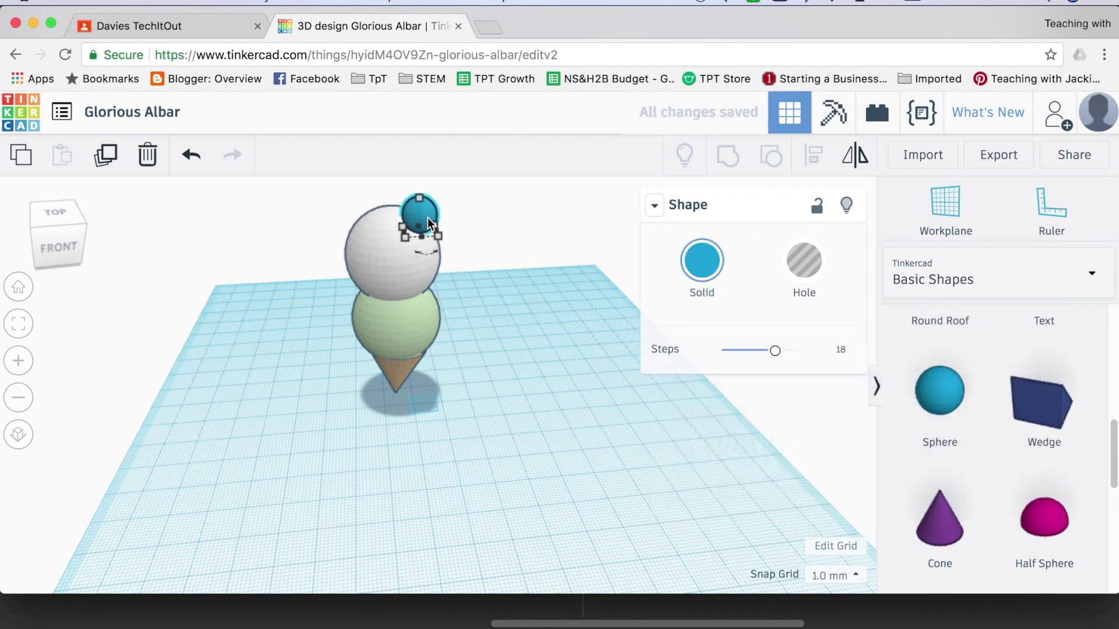
pyautogui.click(699, 262)
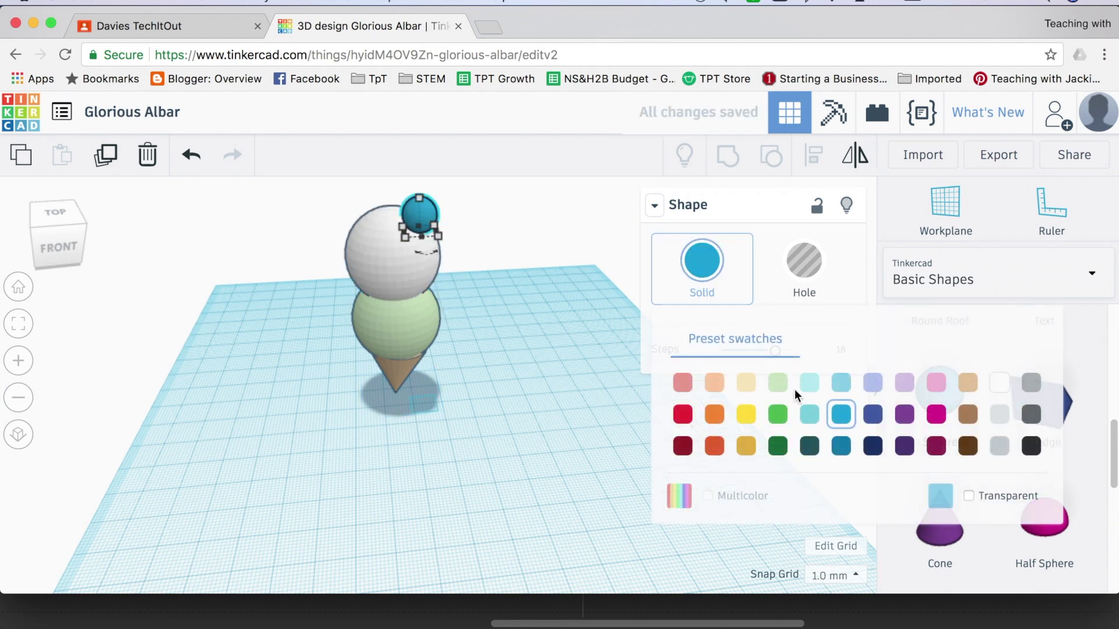
pyautogui.click(685, 414)
pyautogui.click(432, 442)
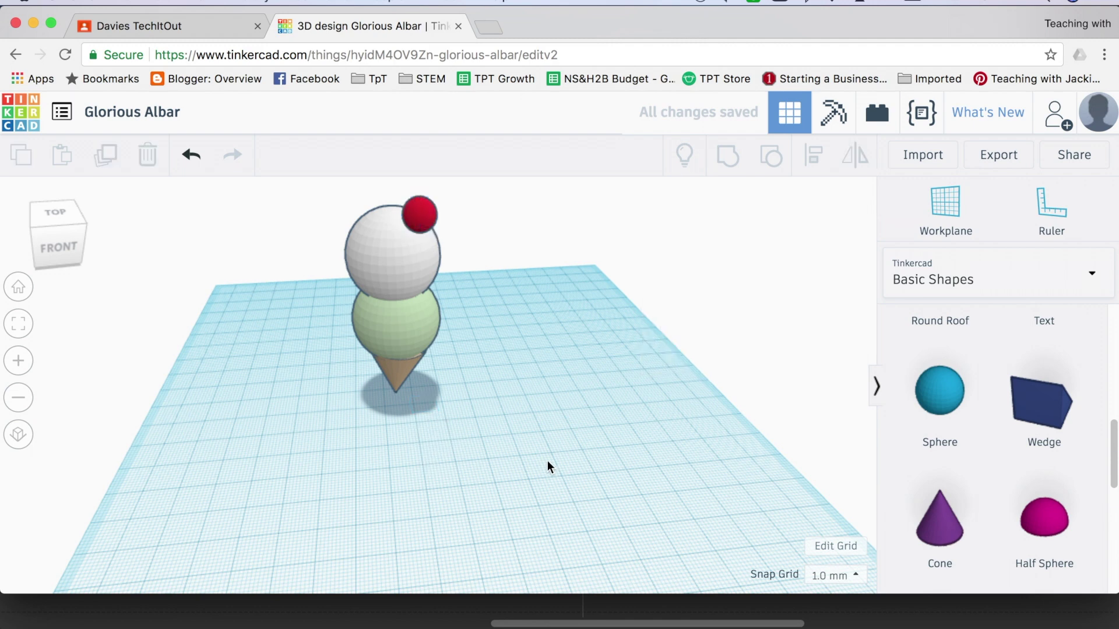
pyautogui.moveTo(548, 464)
pyautogui.mouseDown(button='right')
pyautogui.moveTo(517, 419)
pyautogui.moveTo(598, 466)
pyautogui.moveTo(621, 464)
pyautogui.moveTo(555, 475)
pyautogui.moveTo(503, 465)
pyautogui.moveTo(510, 482)
pyautogui.moveTo(502, 468)
pyautogui.mouseUp(button='right')
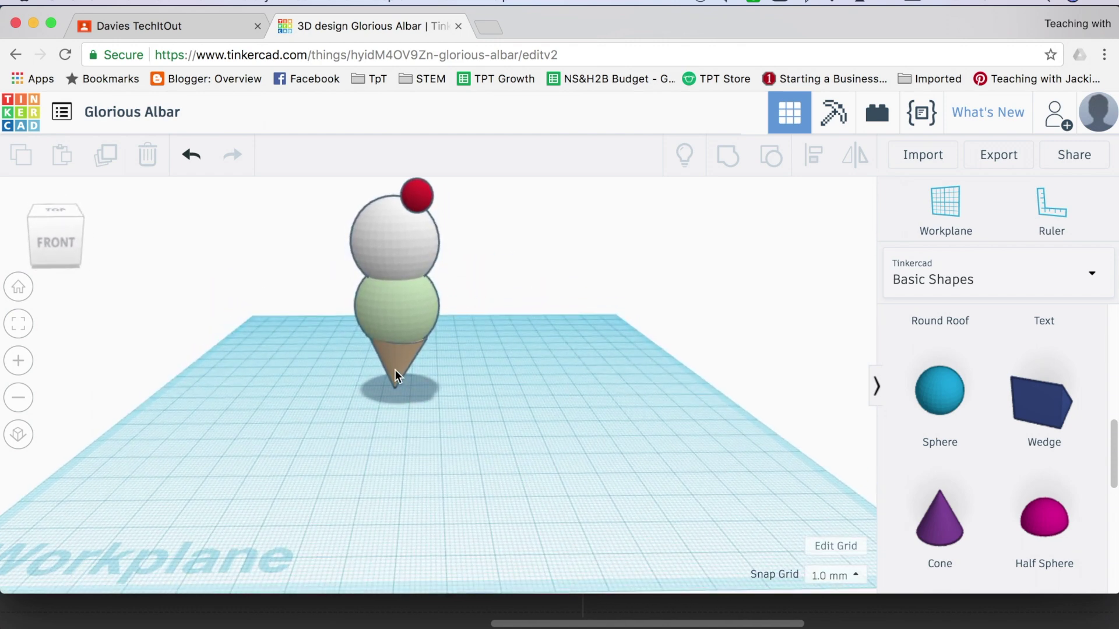
pyautogui.click(409, 294)
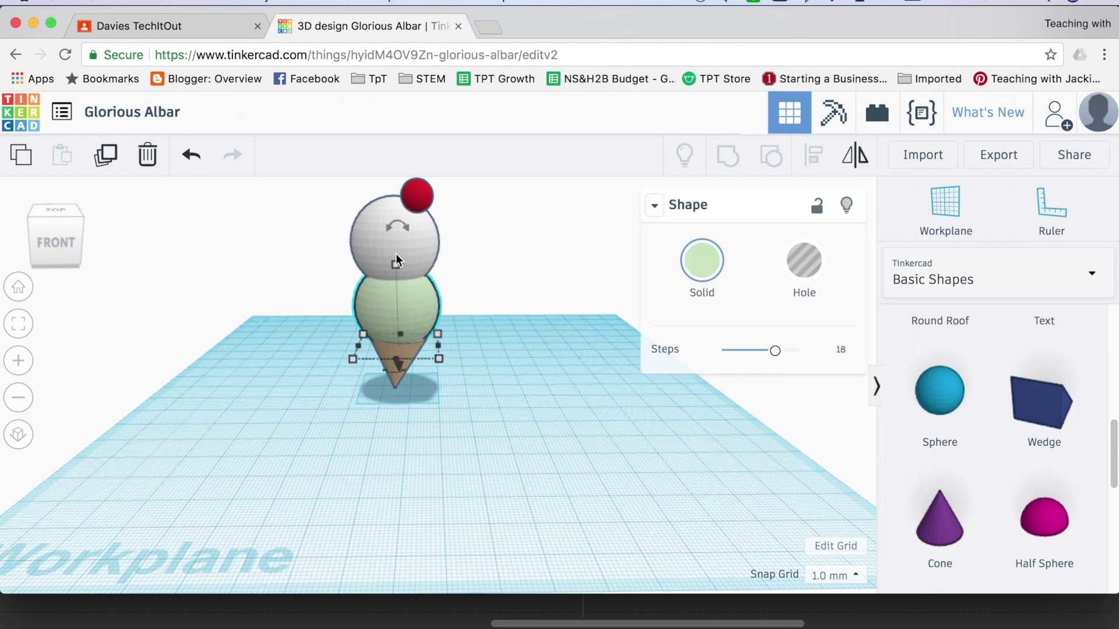
pyautogui.moveTo(538, 446); pyautogui.dragTo(541, 479, button='right')
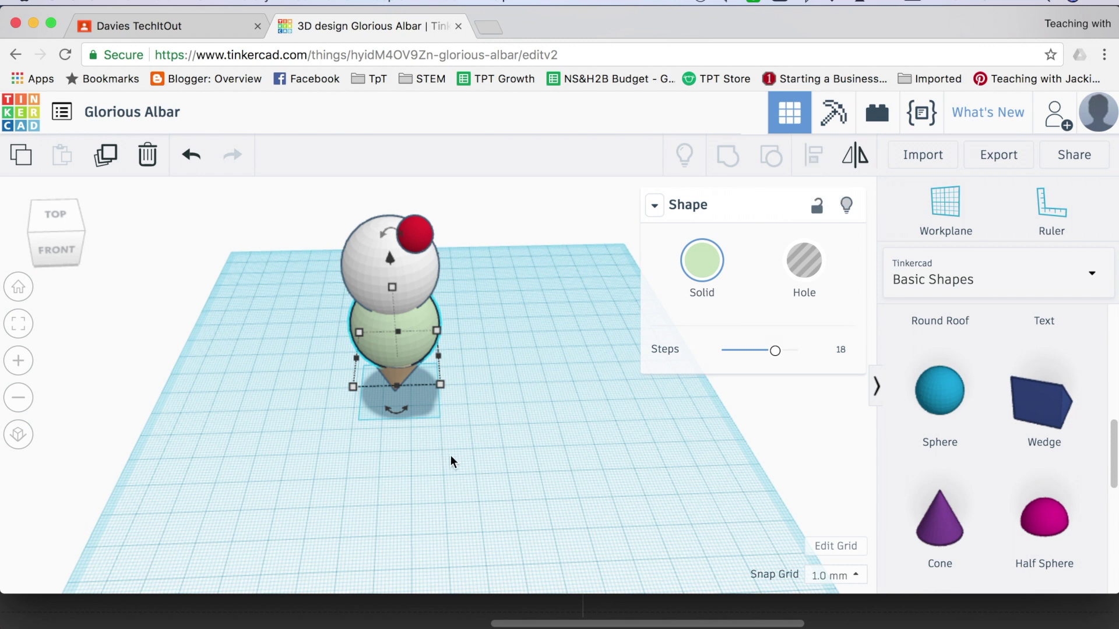
pyautogui.click(471, 471)
pyautogui.moveTo(472, 471); pyautogui.dragTo(464, 434, button='right')
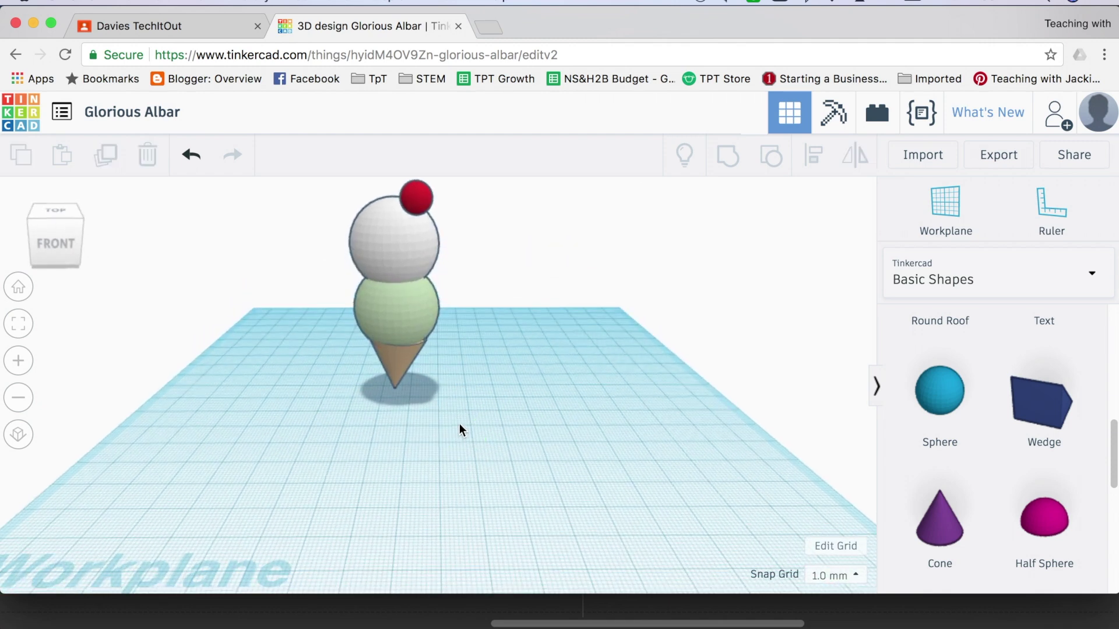
# Step: Change the design title beside the Tinkercad logo to 'Challenge 1 Ice Cream'
pyautogui.click(174, 115)
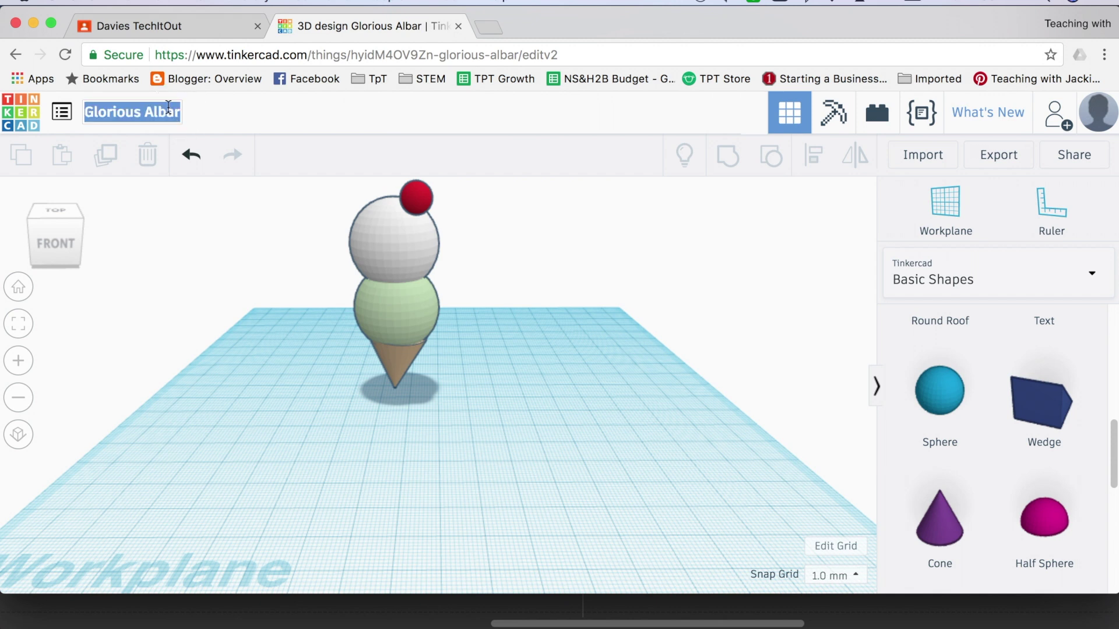
pyautogui.write('Chal')
pyautogui.write('lenge ')
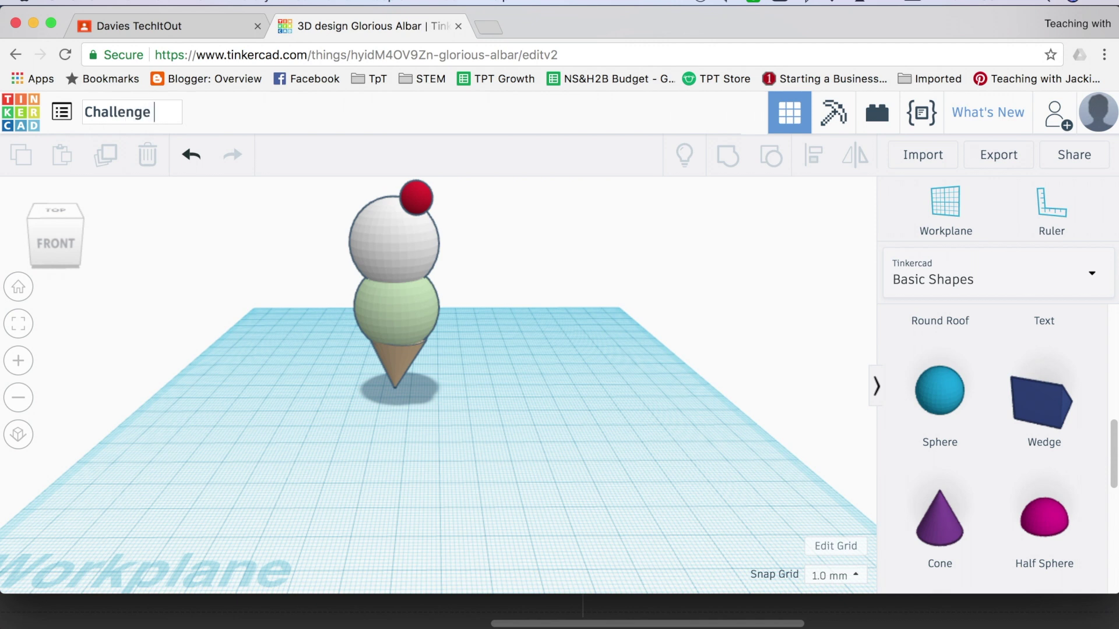
pyautogui.write('e Cream')
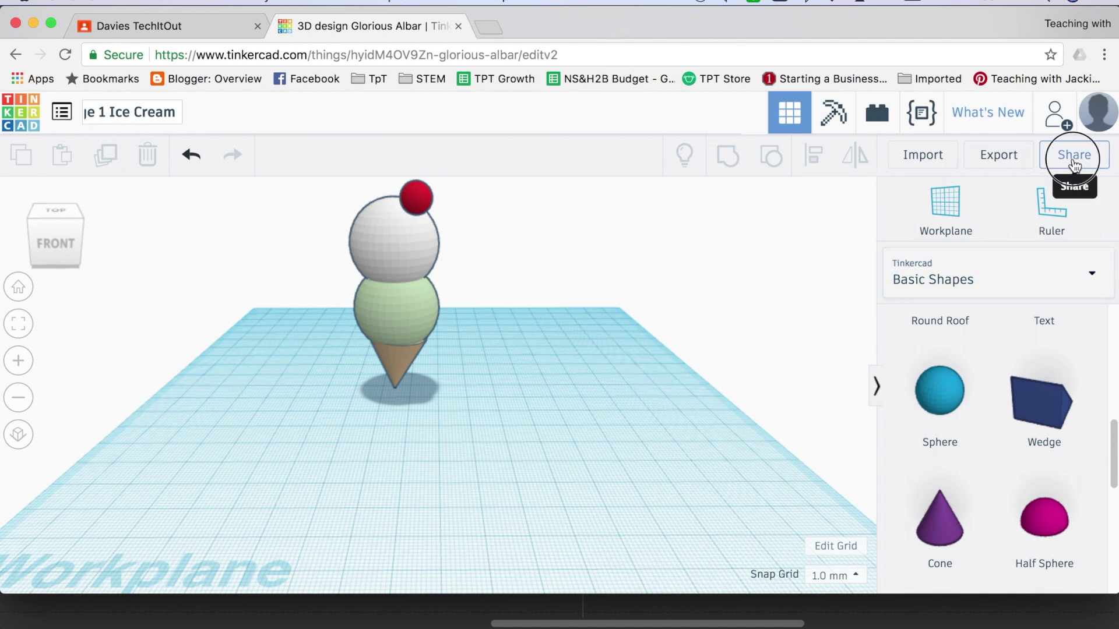
# Step: Copy the collaboration link via Share > Invite people, then go to Google Classroom
pyautogui.click(1084, 156)
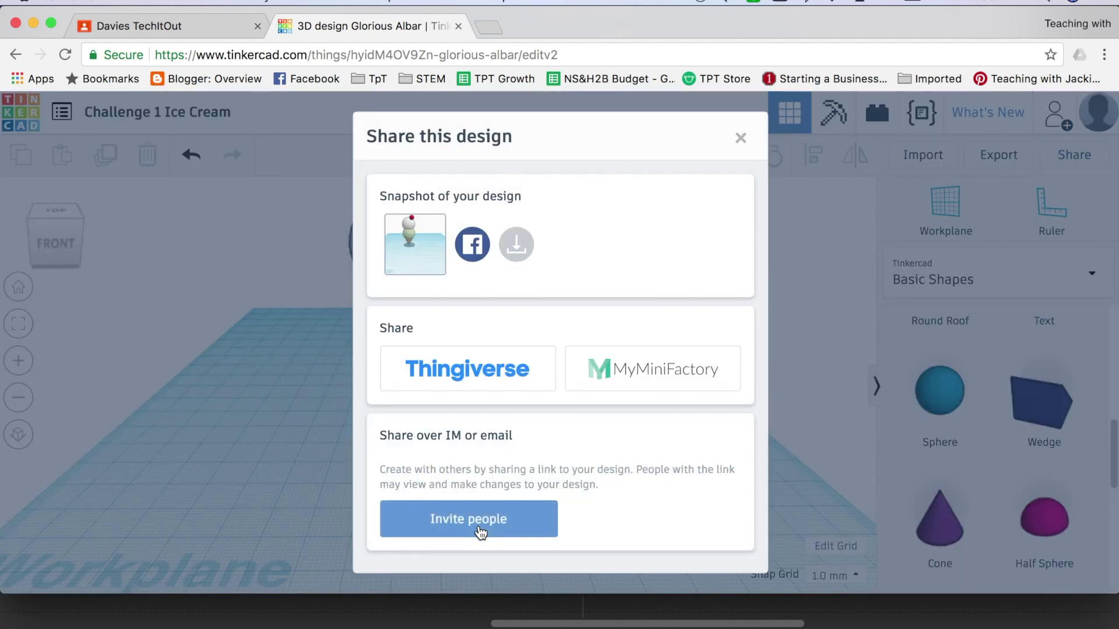
pyautogui.click(468, 525)
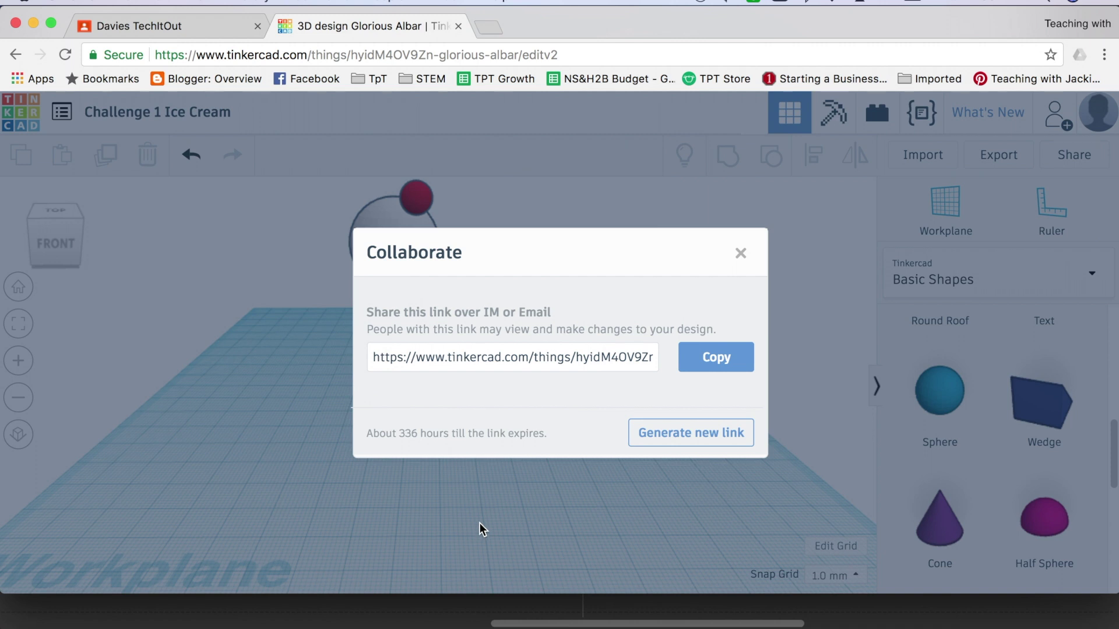
pyautogui.click(719, 365)
pyautogui.click(721, 367)
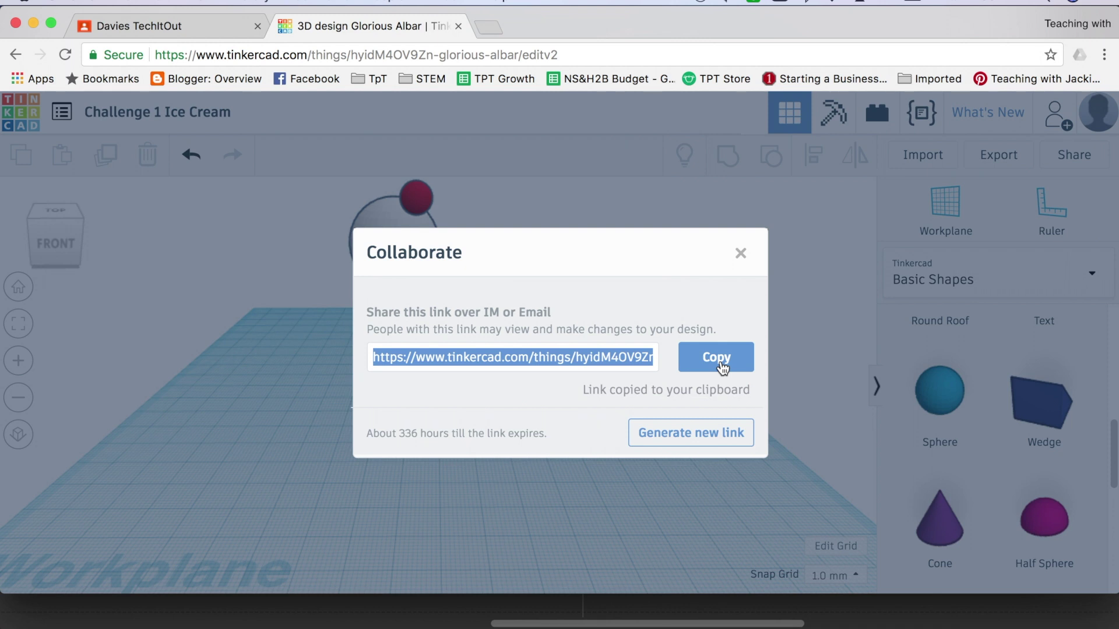
pyautogui.click(197, 27)
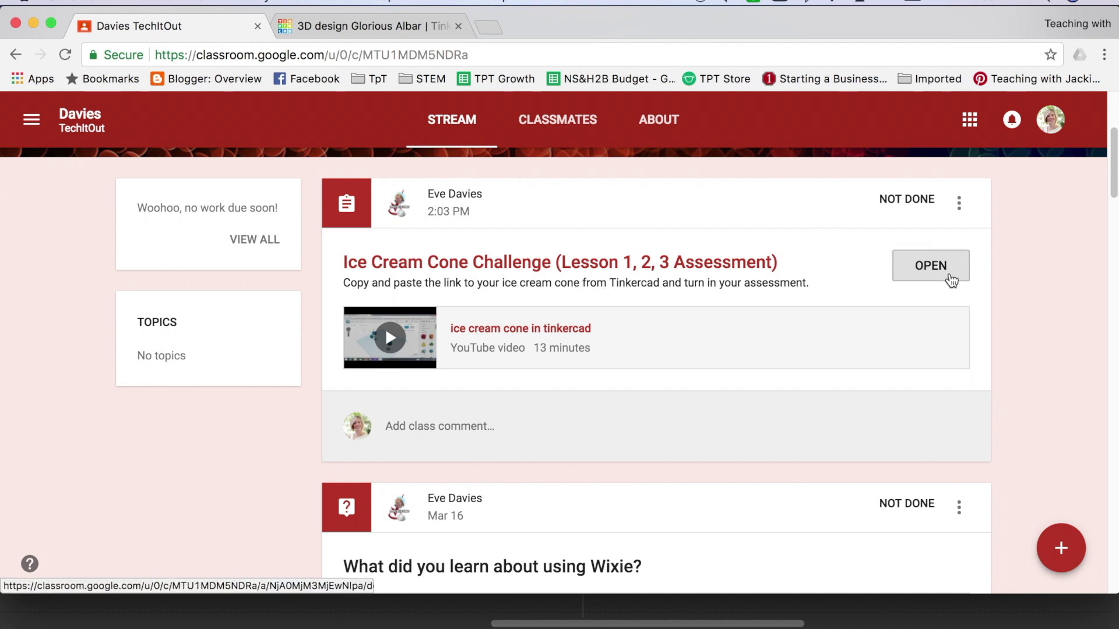
# Step: Open the Ice Cream Cone Challenge assignment and attach the pasted Tinkercad link
pyautogui.click(950, 280)
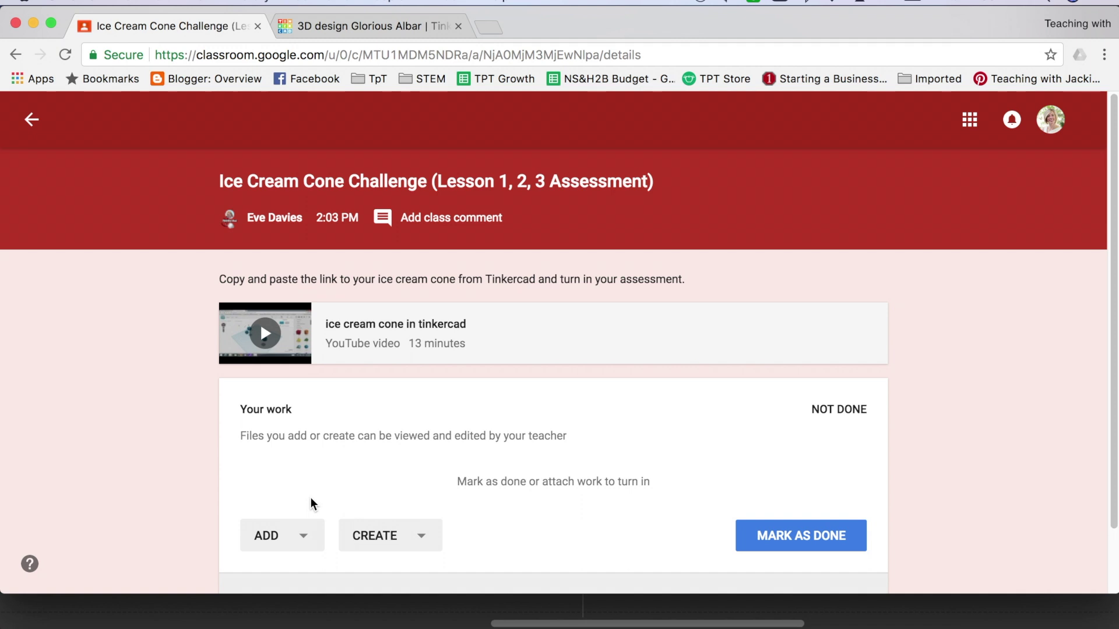
pyautogui.click(299, 538)
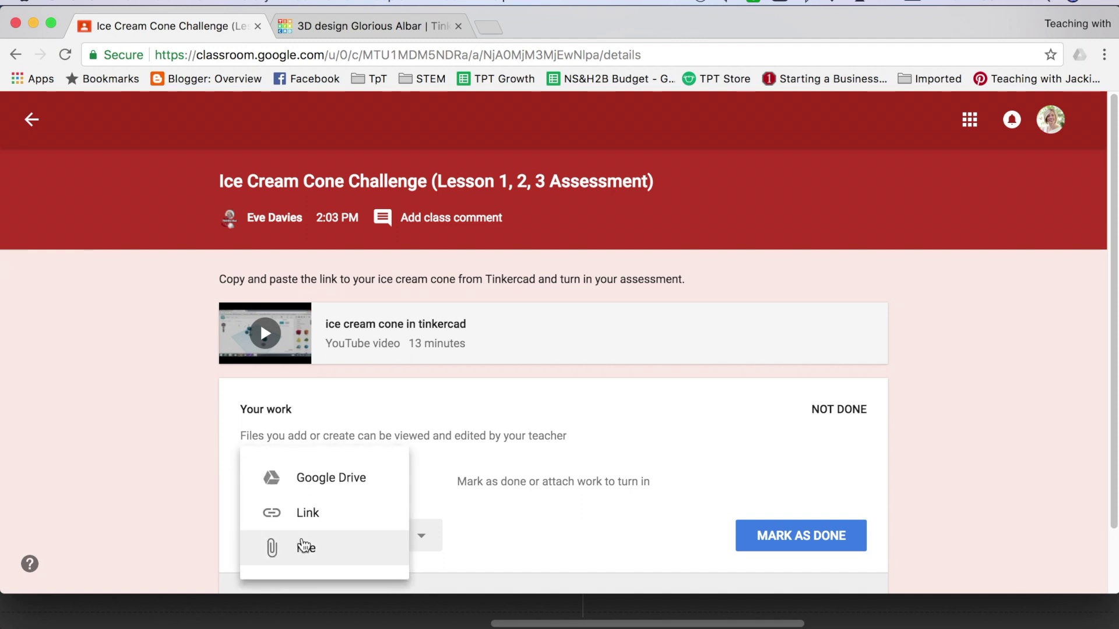
pyautogui.click(319, 512)
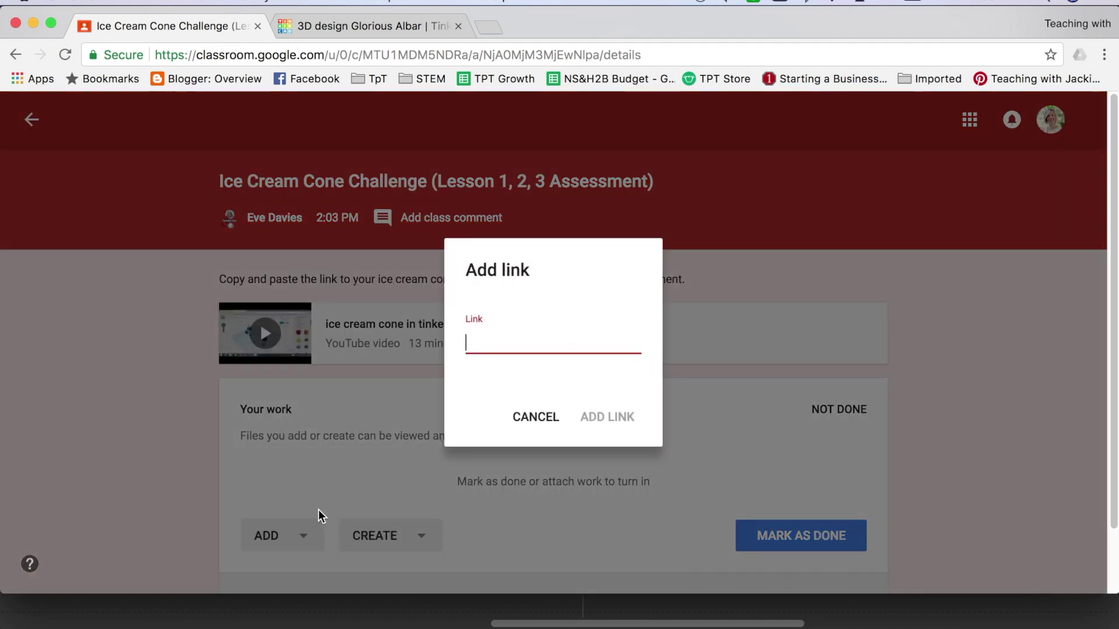
pyautogui.rightClick(491, 345)
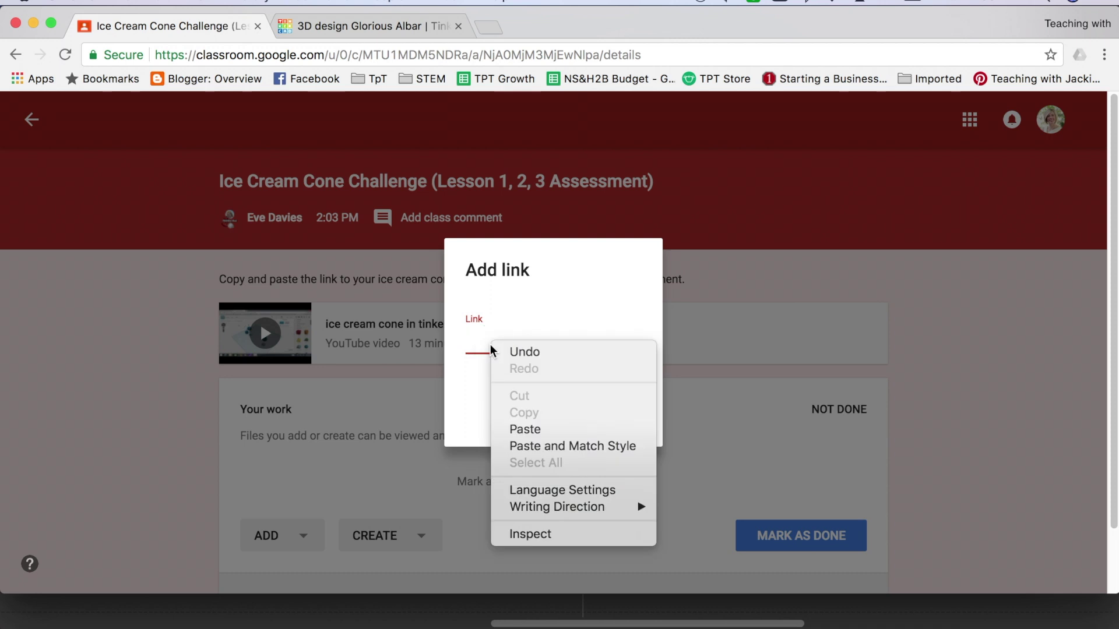
pyautogui.click(524, 429)
pyautogui.click(614, 420)
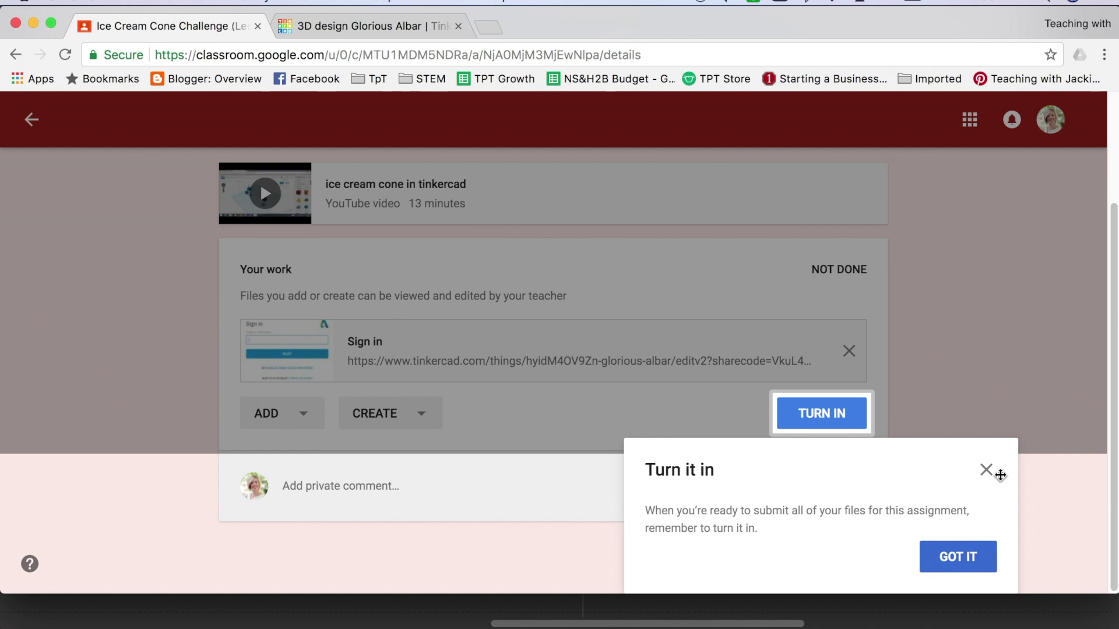
# Step: Dismiss the turn-in tip and confirm turning in the assignment
pyautogui.click(987, 471)
pyautogui.click(812, 468)
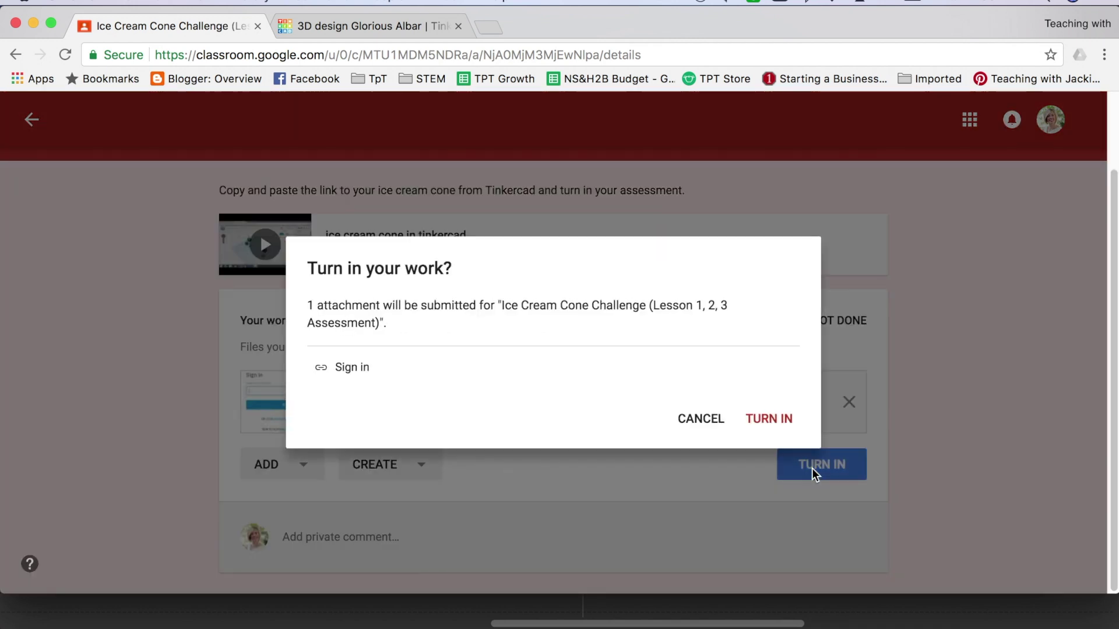
pyautogui.click(777, 425)
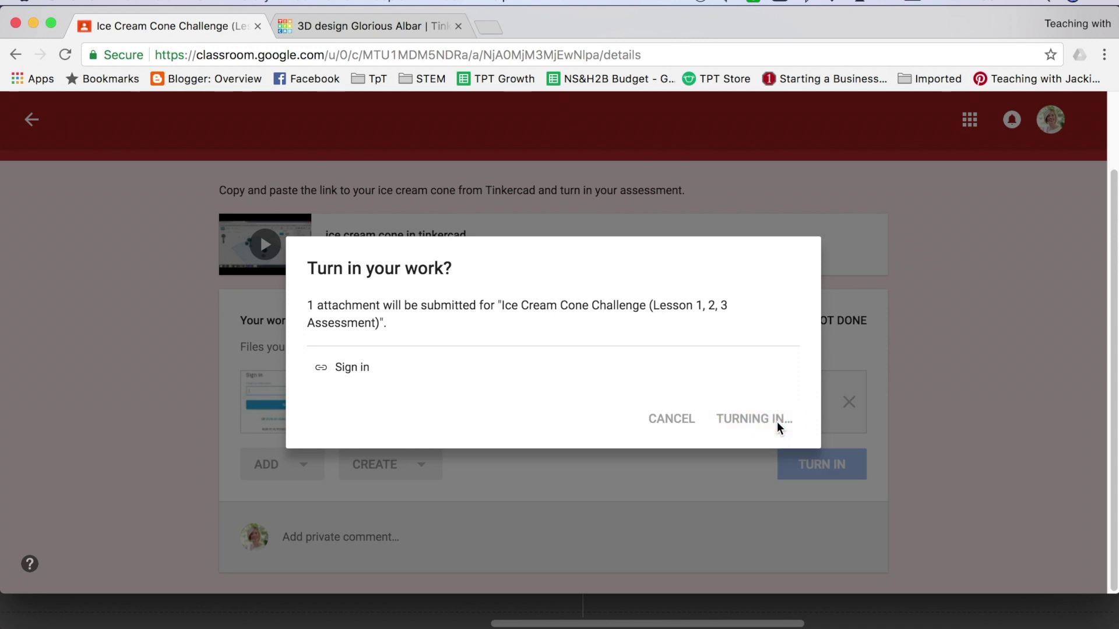